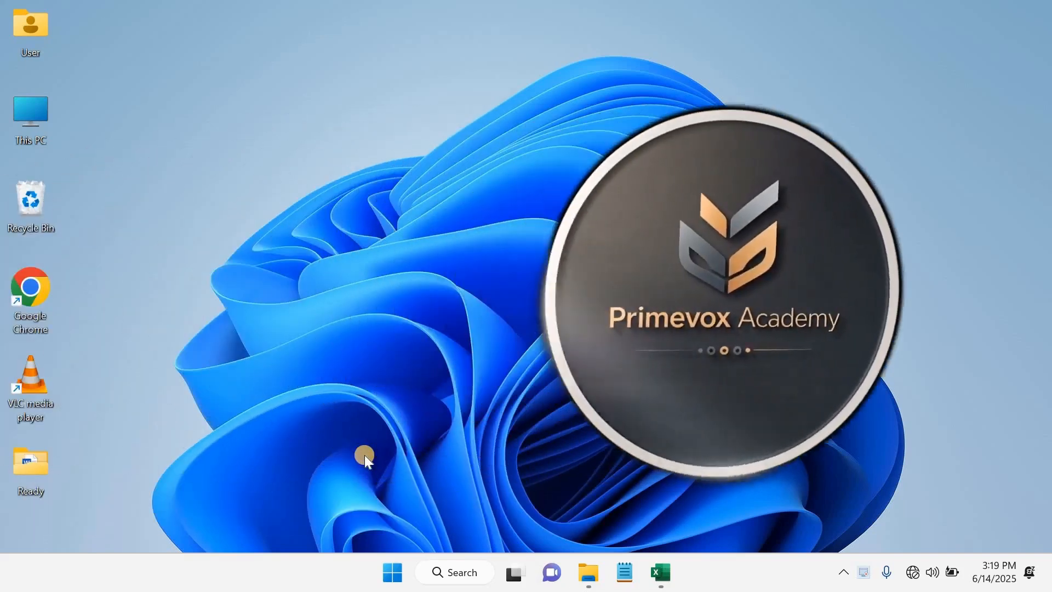
Switch to the Book1 workbook in Excel.
mouse_move(665, 578)
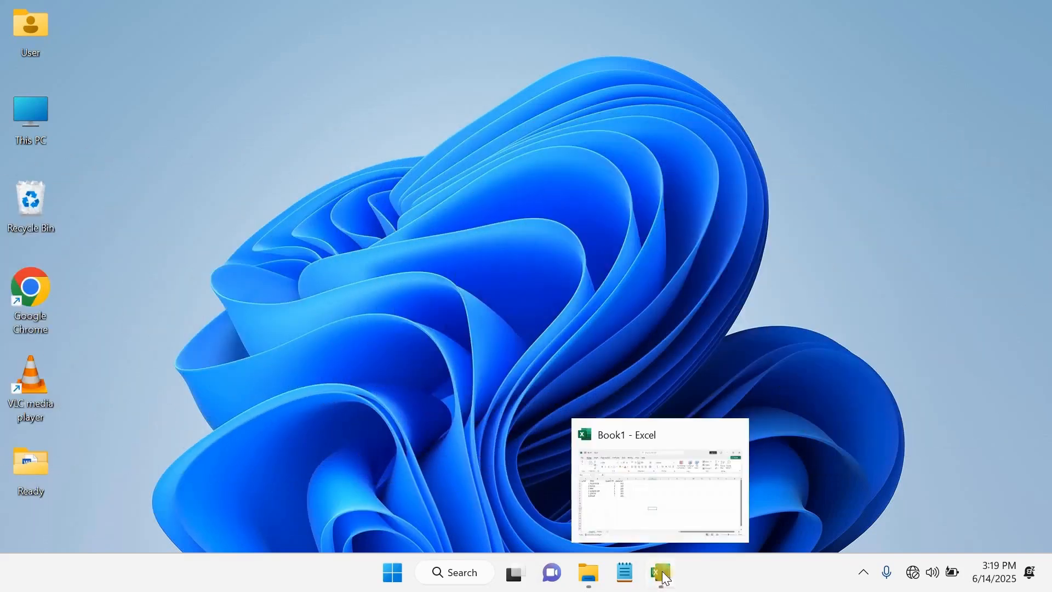
click(662, 510)
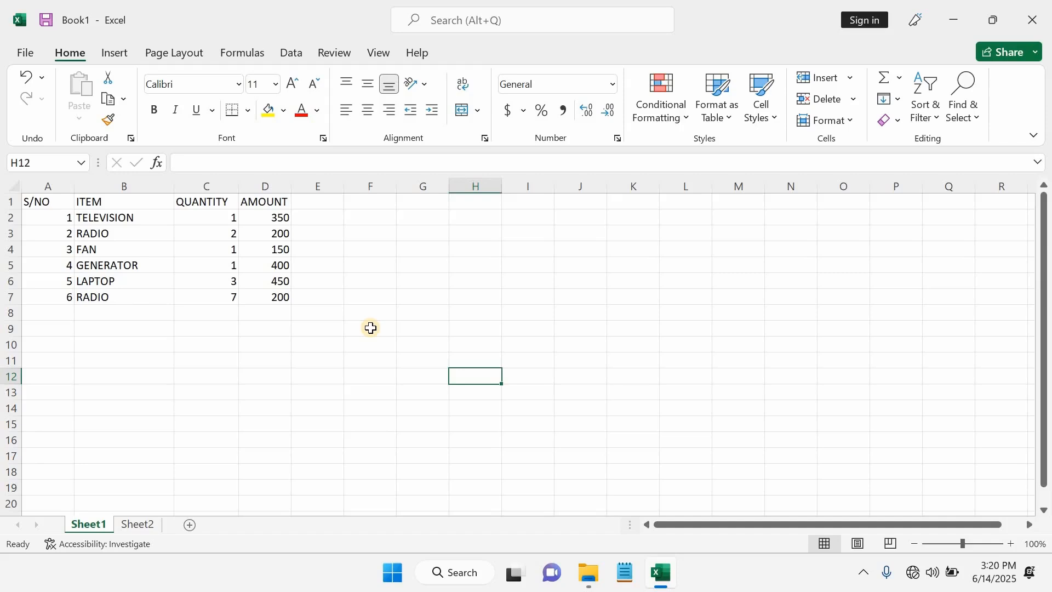
click(381, 296)
click(361, 344)
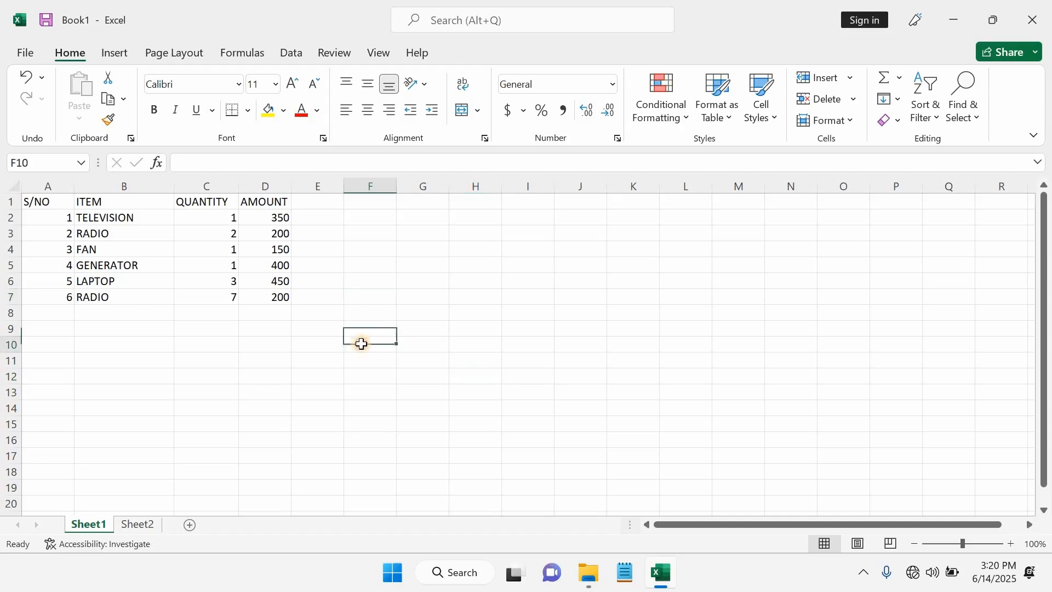
click(301, 364)
click(165, 386)
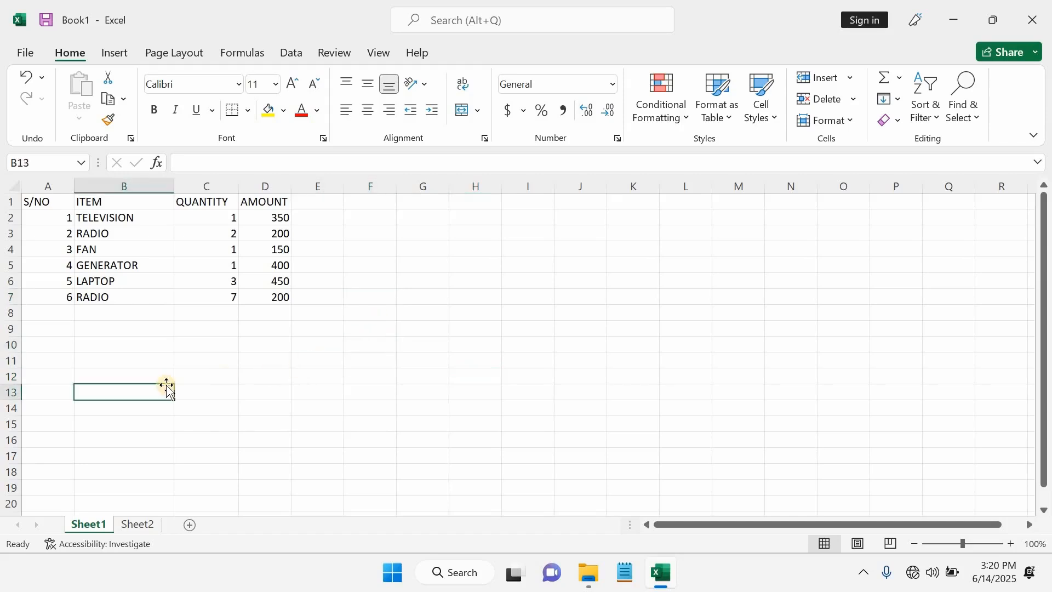
click(231, 360)
click(343, 360)
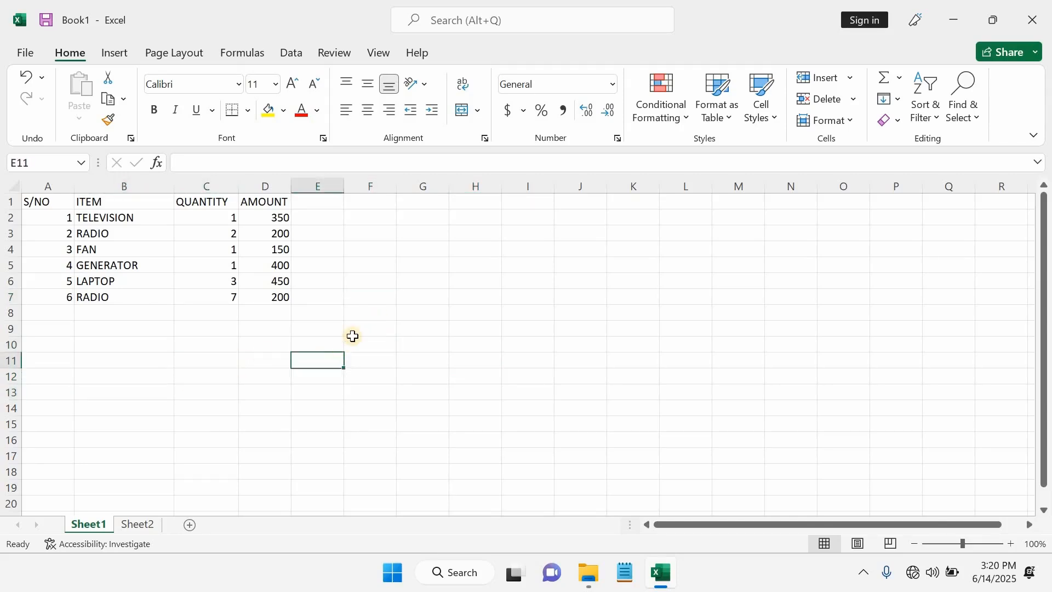
click(352, 335)
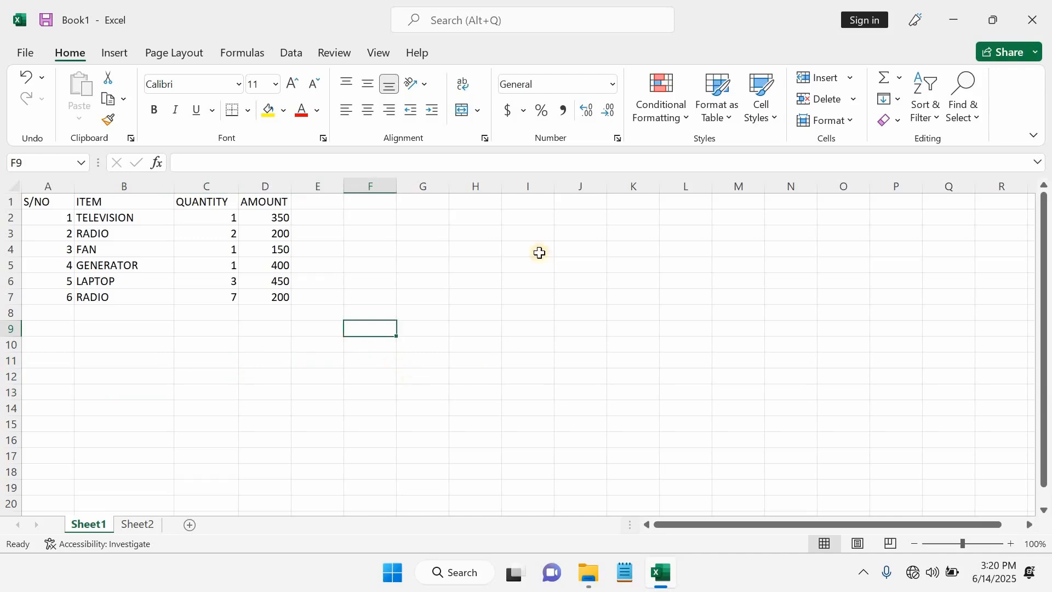
click(520, 272)
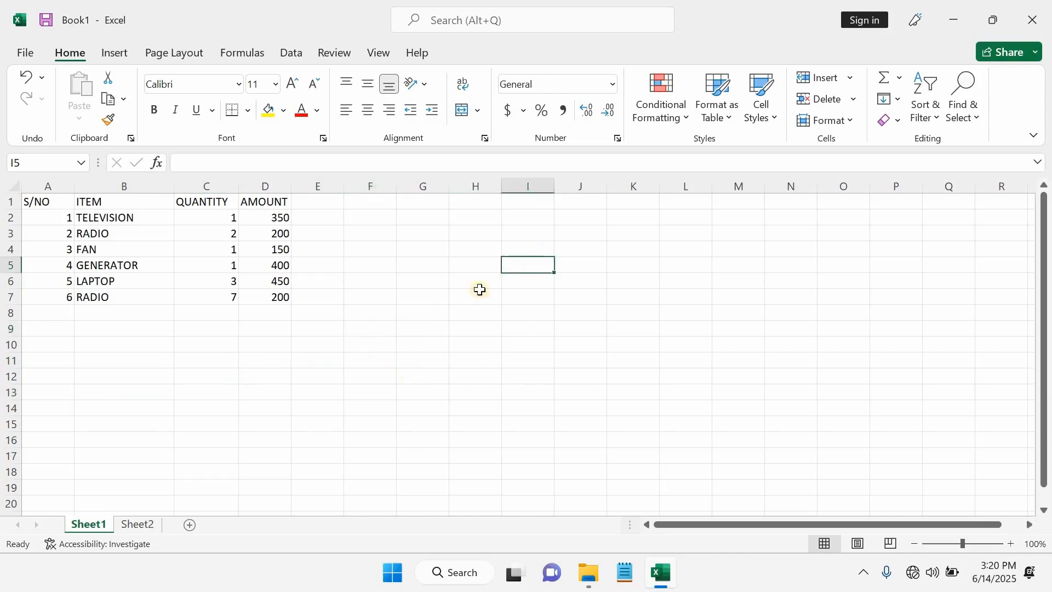
click(431, 333)
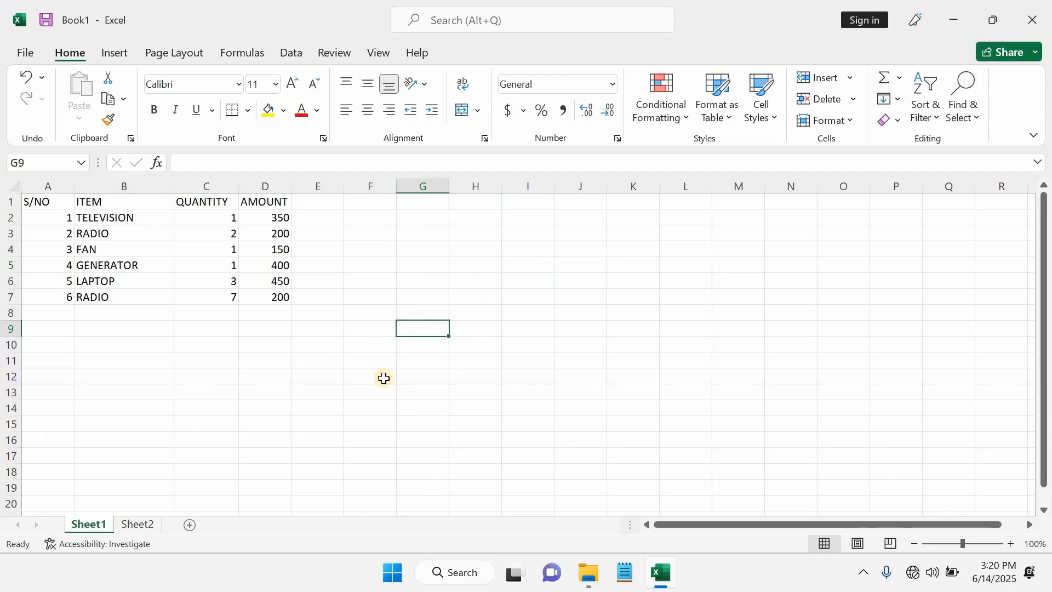
click(203, 331)
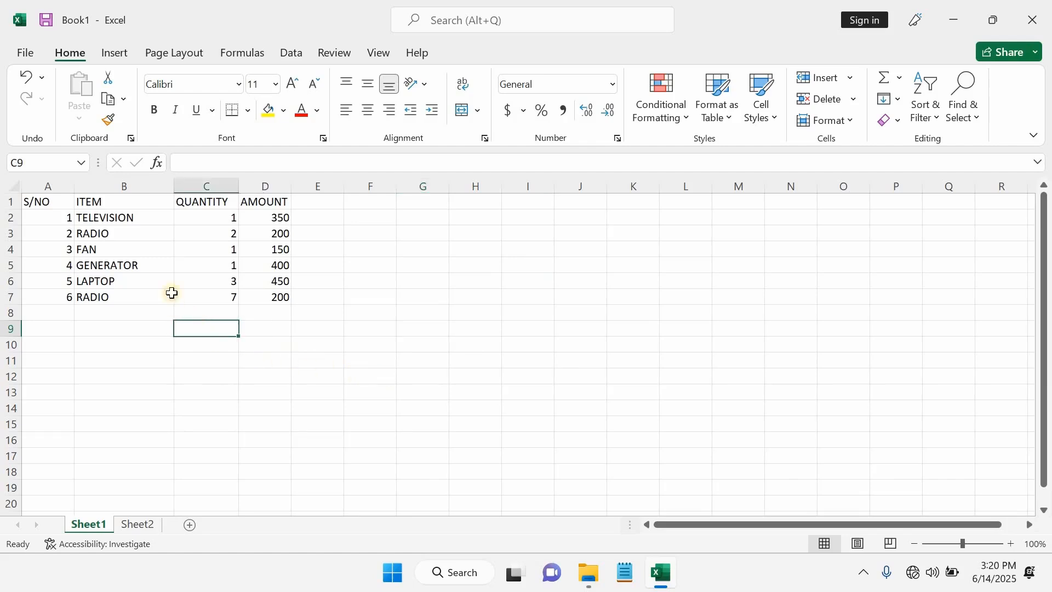
click(181, 268)
click(371, 265)
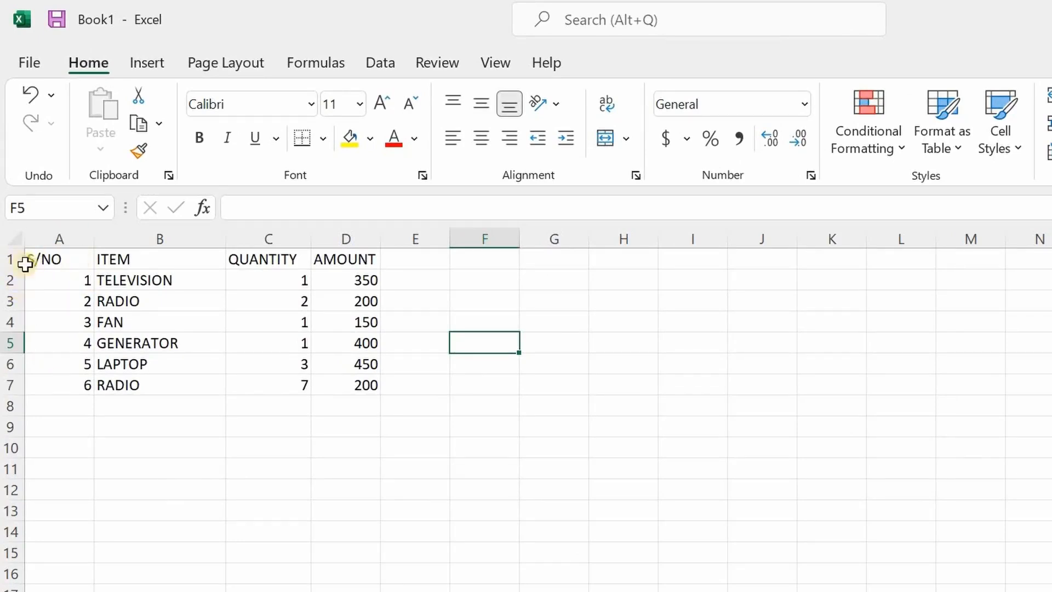
Examine the item table's headings, serial numbers and entries on Sheet1, along with the cell references of surrounding cells.
click(65, 263)
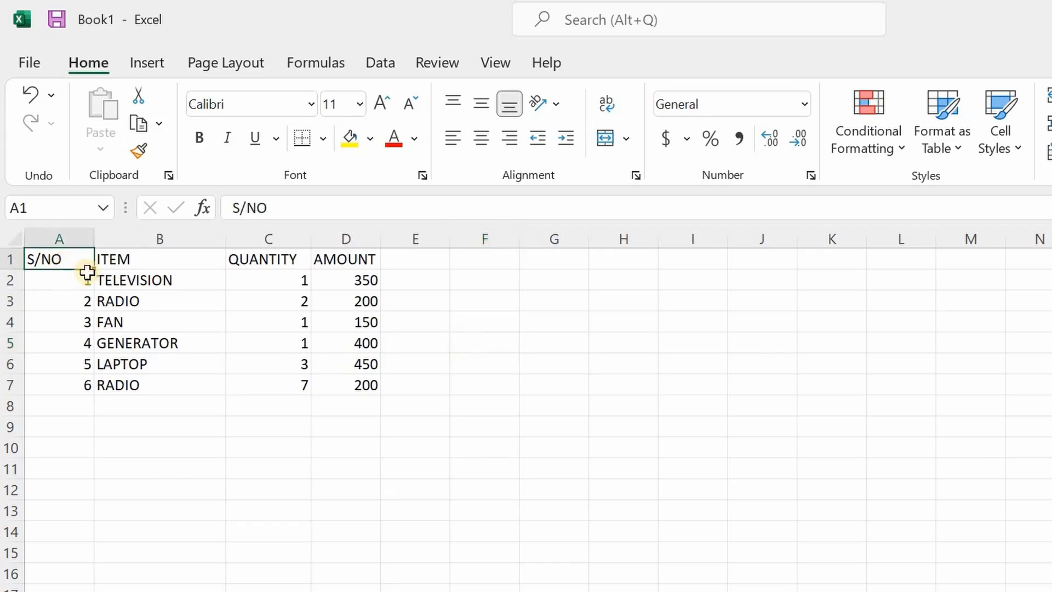
click(87, 277)
click(145, 257)
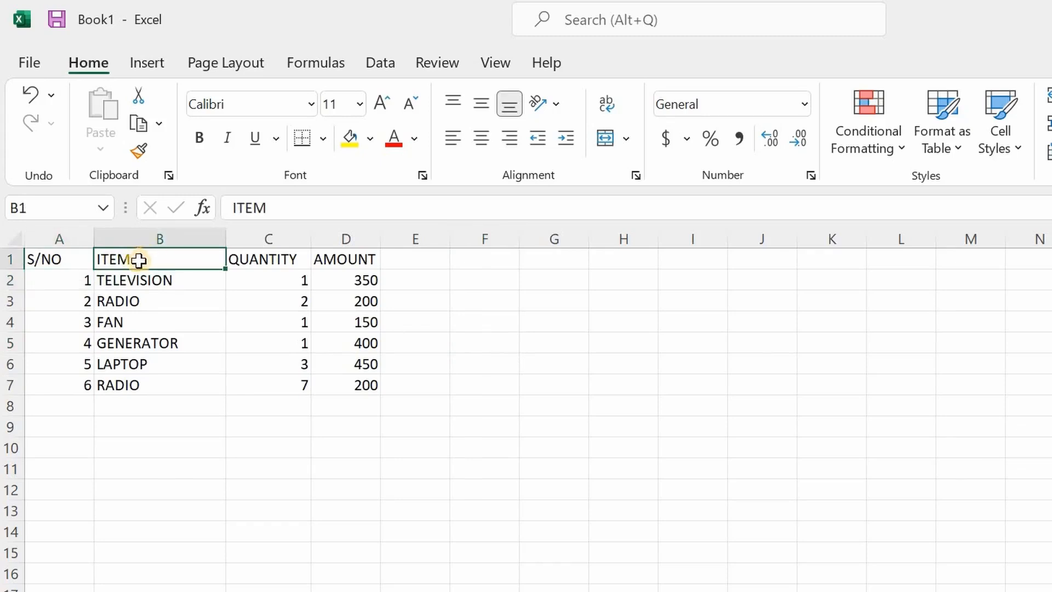
click(54, 272)
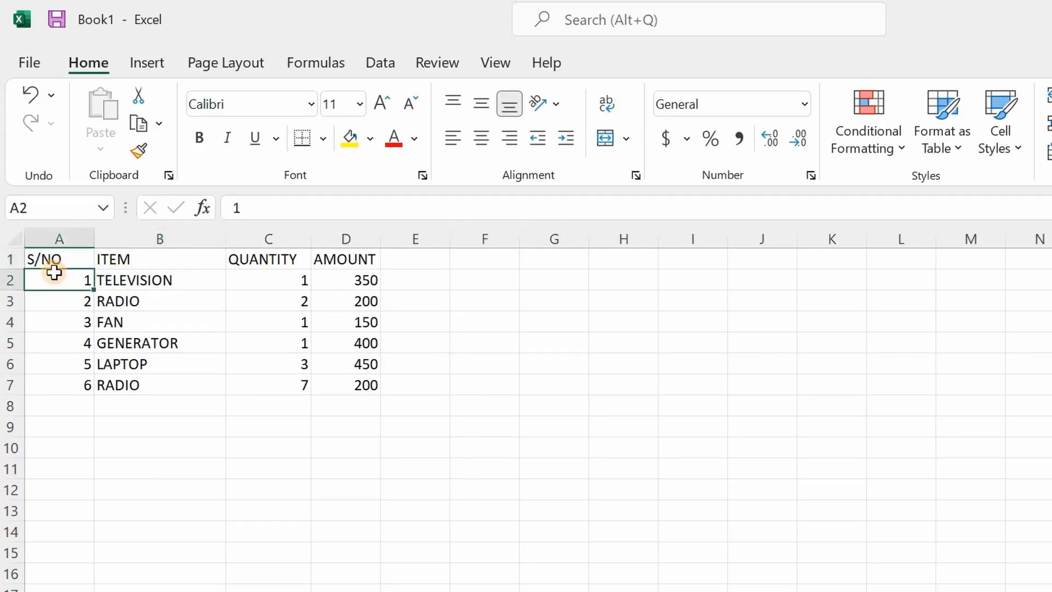
click(64, 304)
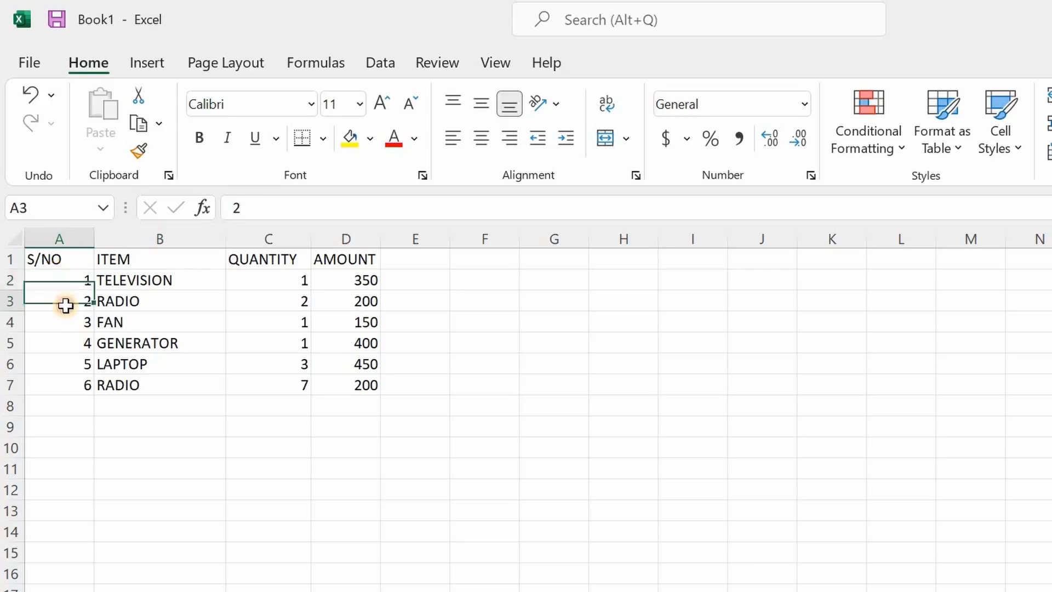
click(284, 255)
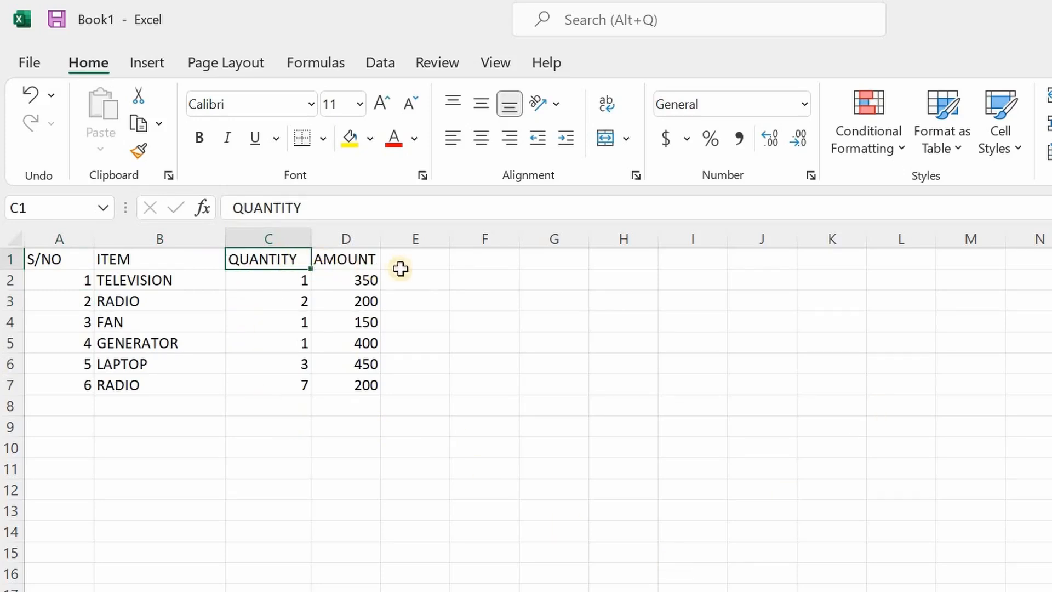
click(430, 265)
click(418, 323)
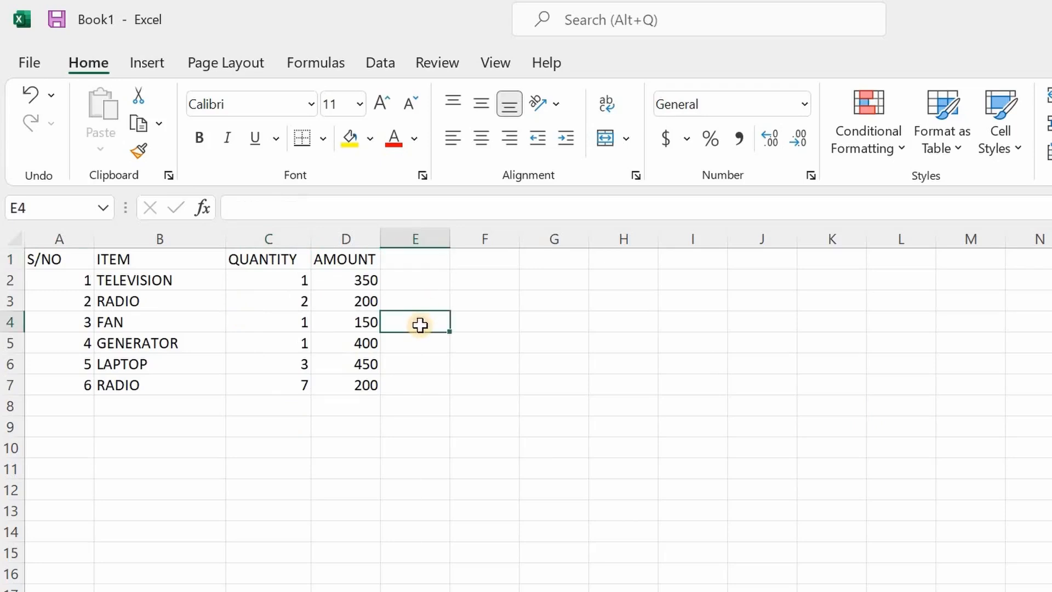
click(273, 425)
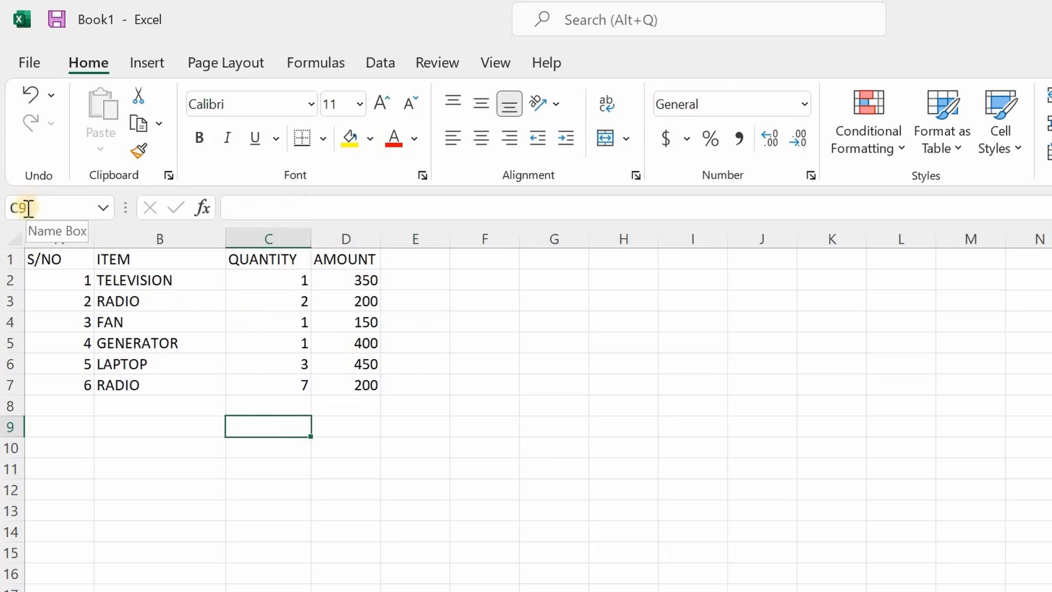
click(152, 464)
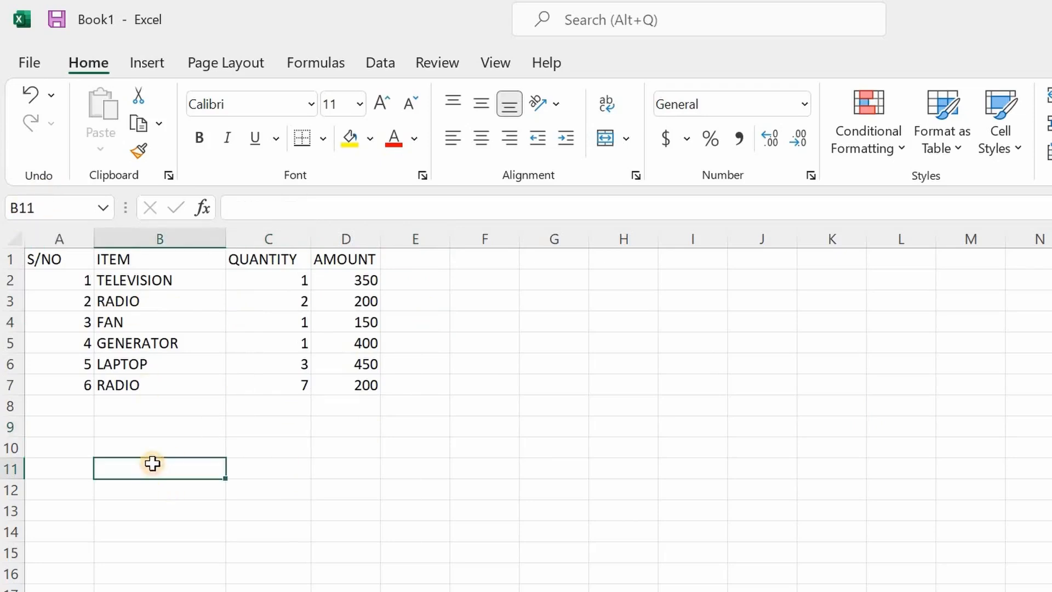
click(240, 383)
click(471, 375)
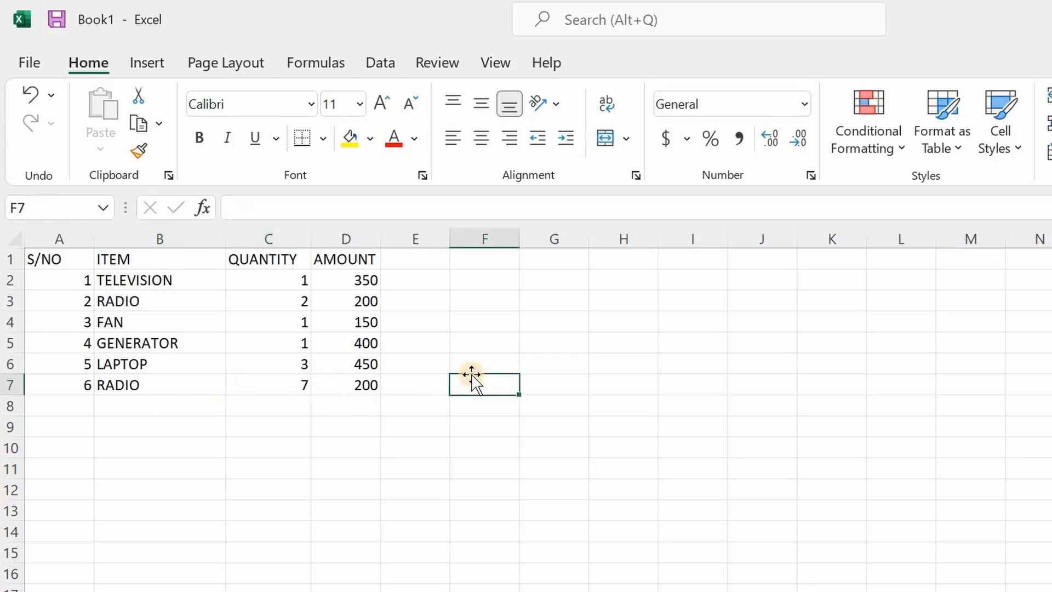
click(406, 451)
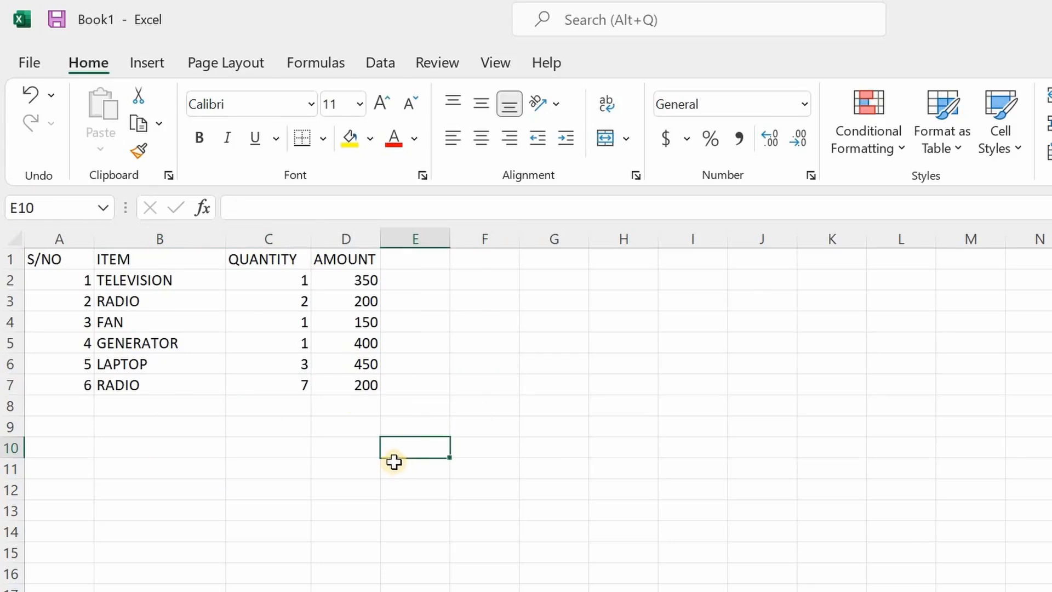
Set the font size of the whole item table, A1:D7, to 14.
drag(47, 258, 366, 385)
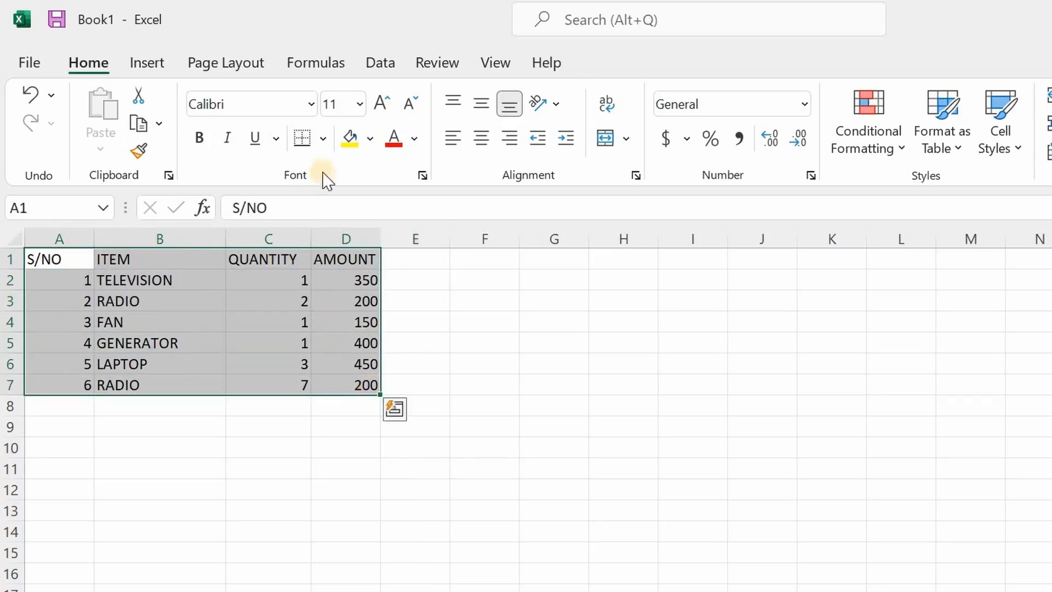
click(365, 105)
click(365, 106)
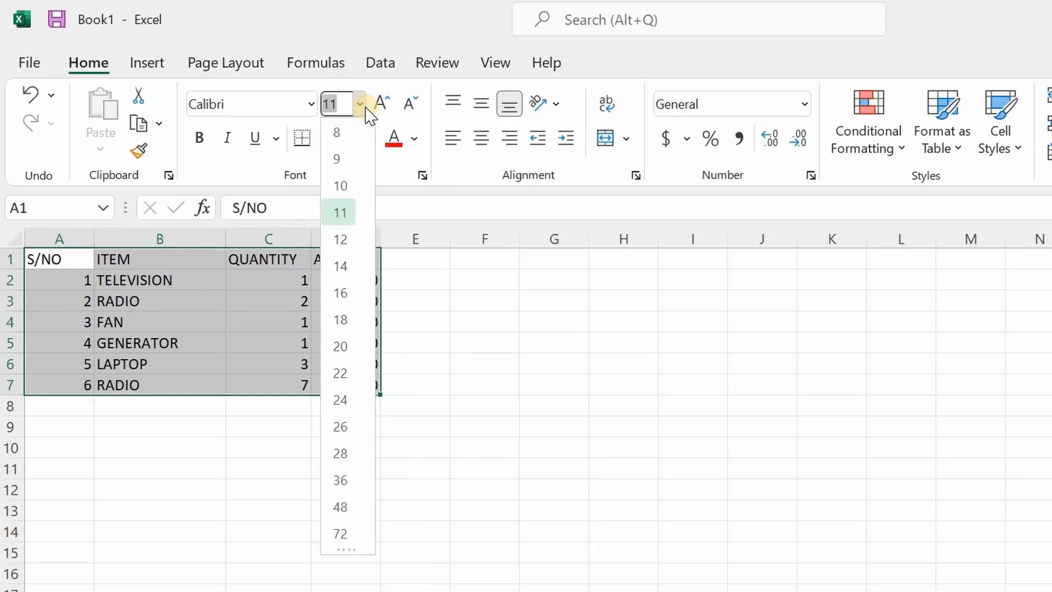
click(340, 267)
click(441, 310)
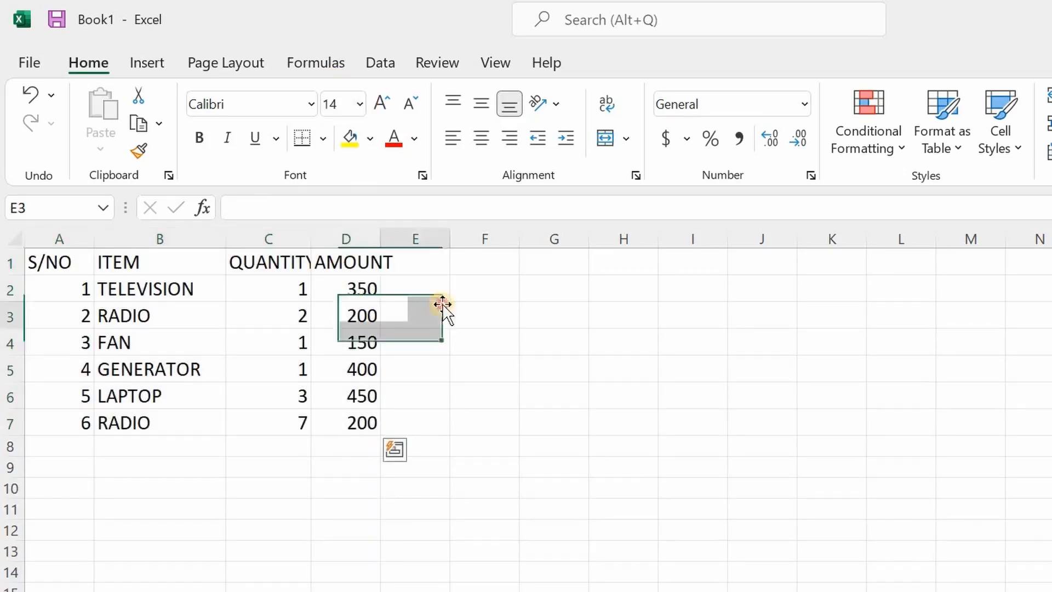
Autofit the width of the QUANTITY column to its contents.
drag(311, 239, 312, 240)
double_click(311, 240)
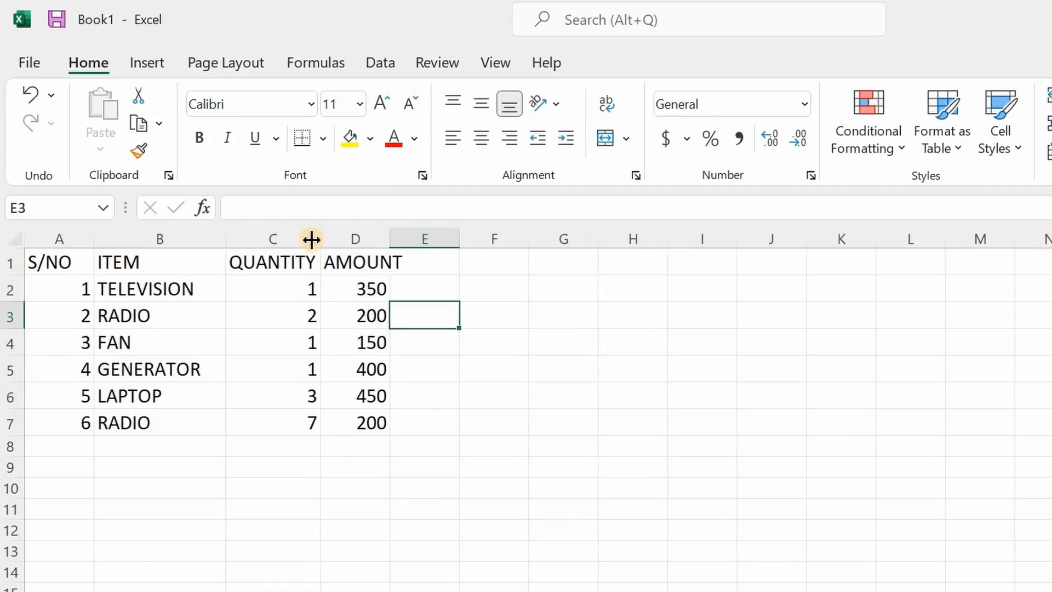
click(490, 432)
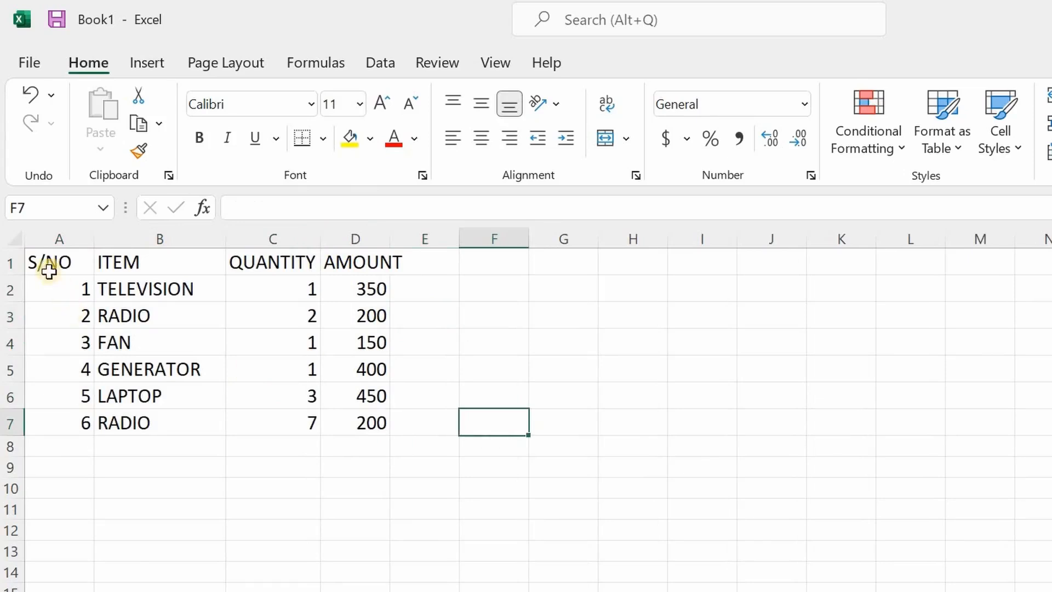
Make the table's header row, A1:D1, bold.
drag(35, 254, 364, 262)
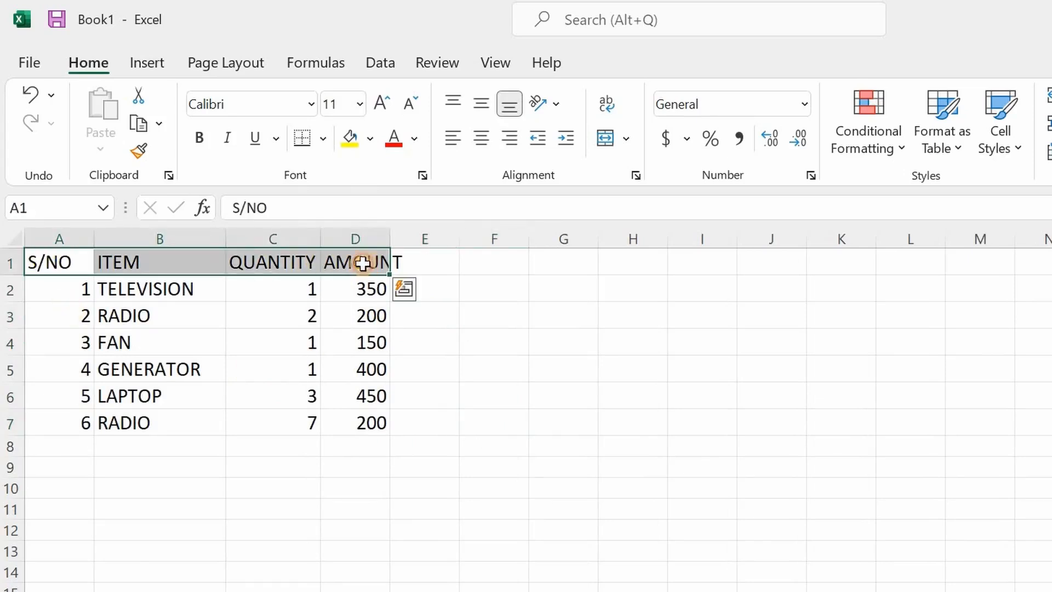
key(ctrl+shift+period)
key(ctrl+shift+period)
click(199, 138)
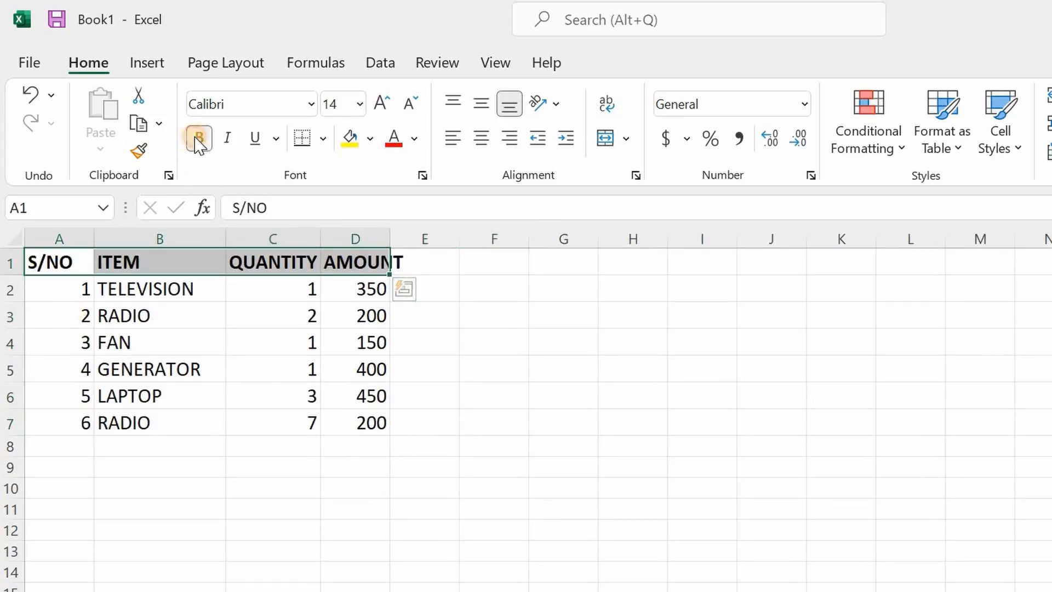
click(308, 539)
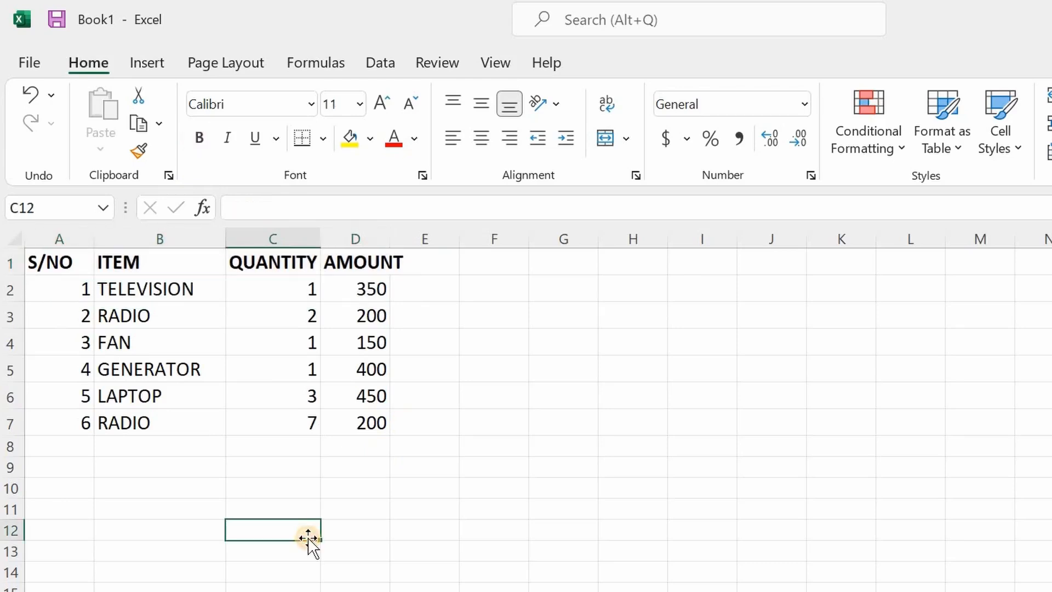
Centre the quantity values in C2:C7 and the serial numbers in A2:A7 horizontally.
drag(279, 284, 278, 423)
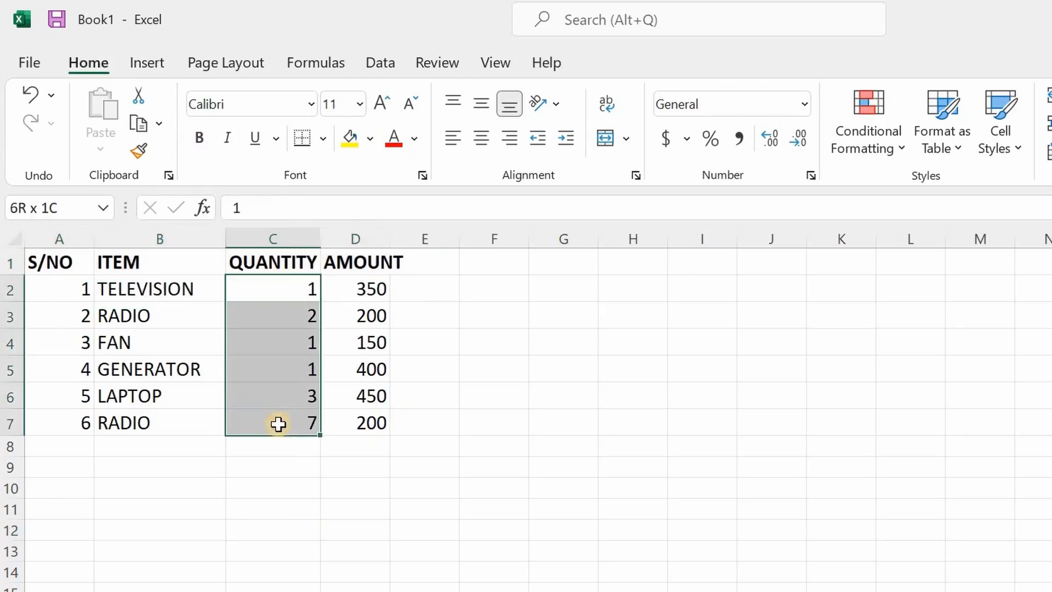
key(ctrl+shift+period)
key(ctrl+shift+period)
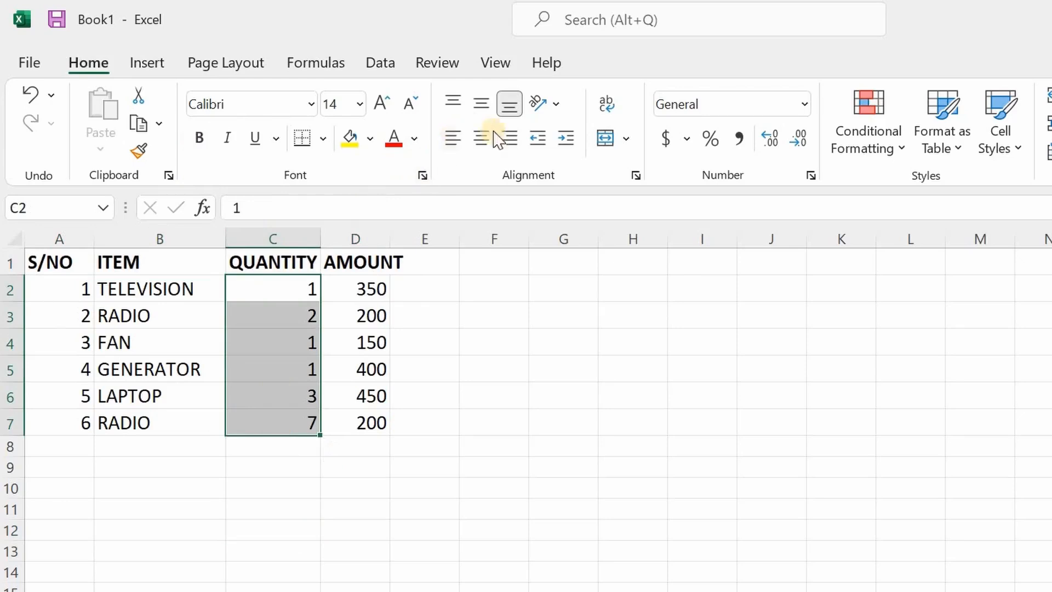
click(481, 139)
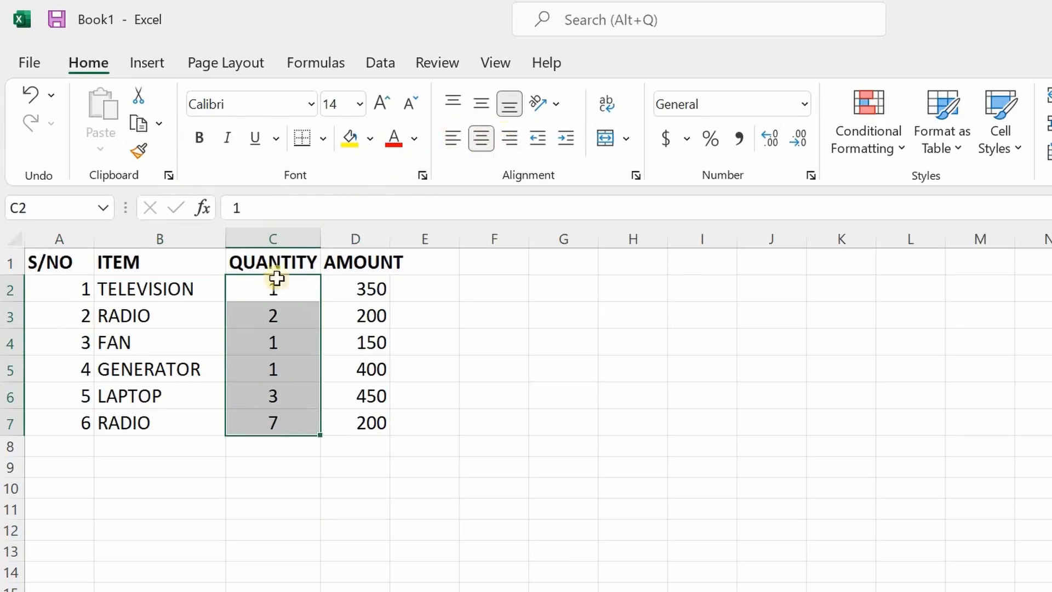
drag(47, 287, 45, 429)
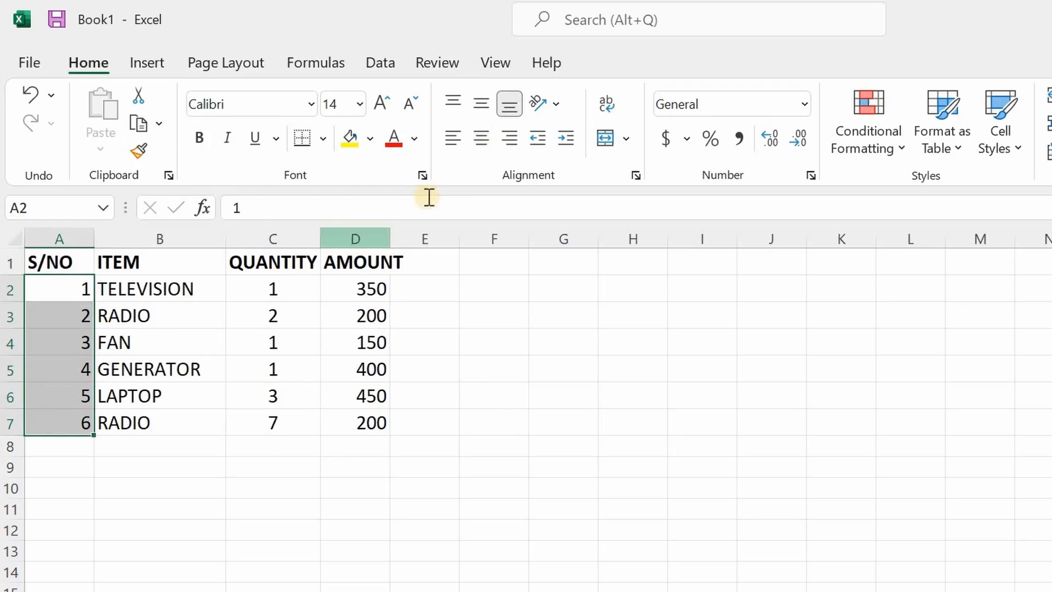
click(487, 141)
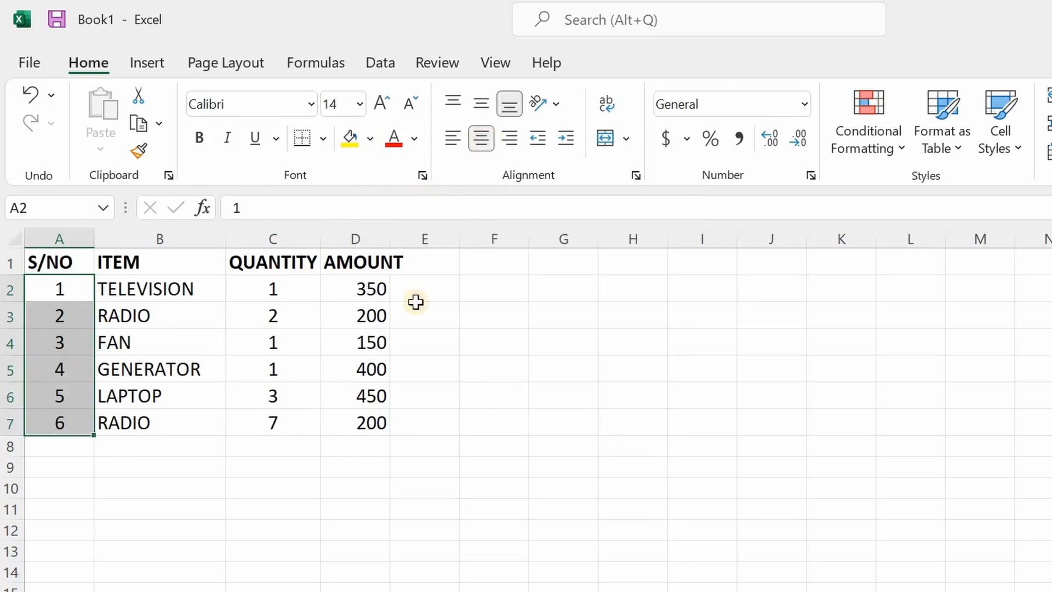
click(413, 365)
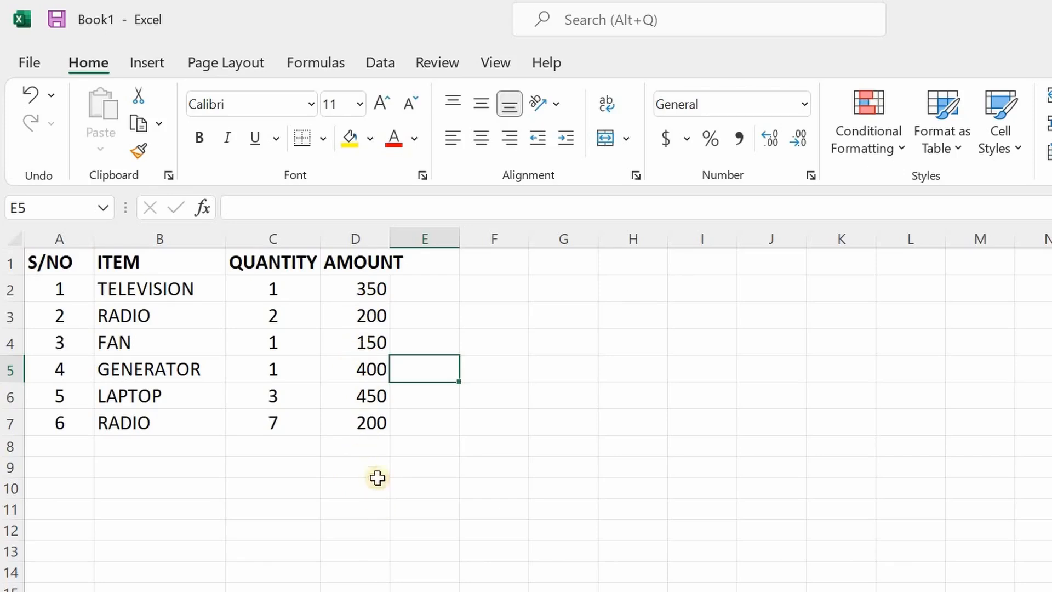
Total the AMOUNT values D2:D7 in cell D8 with AutoSum.
click(368, 447)
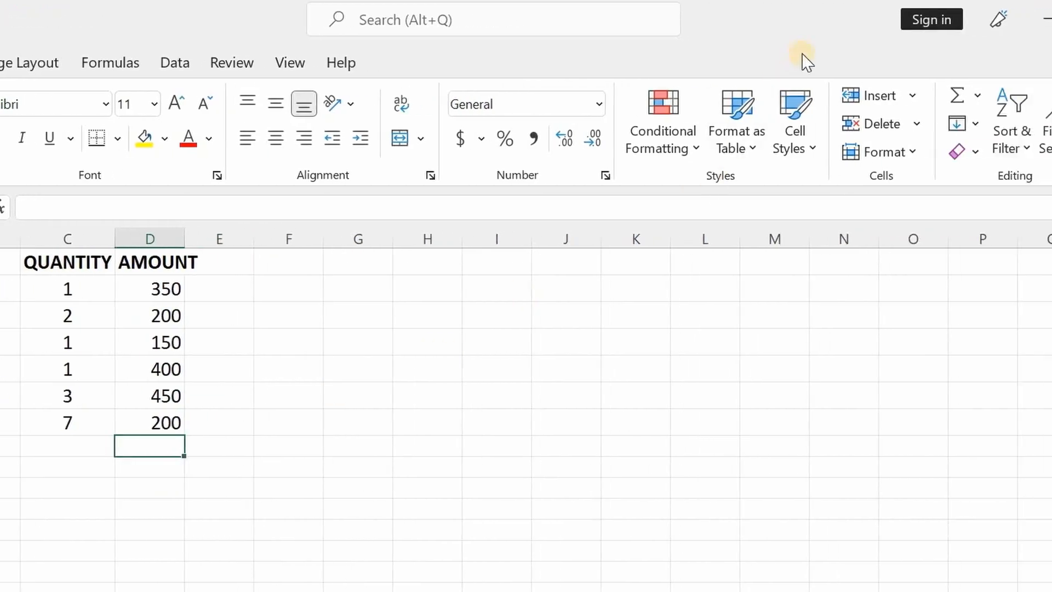
click(979, 102)
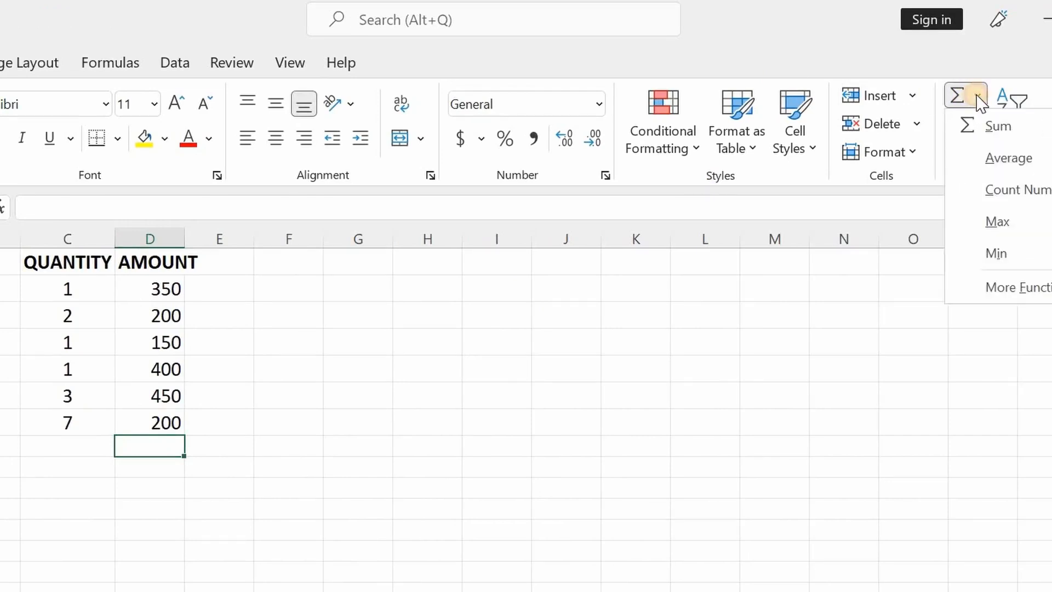
click(1003, 131)
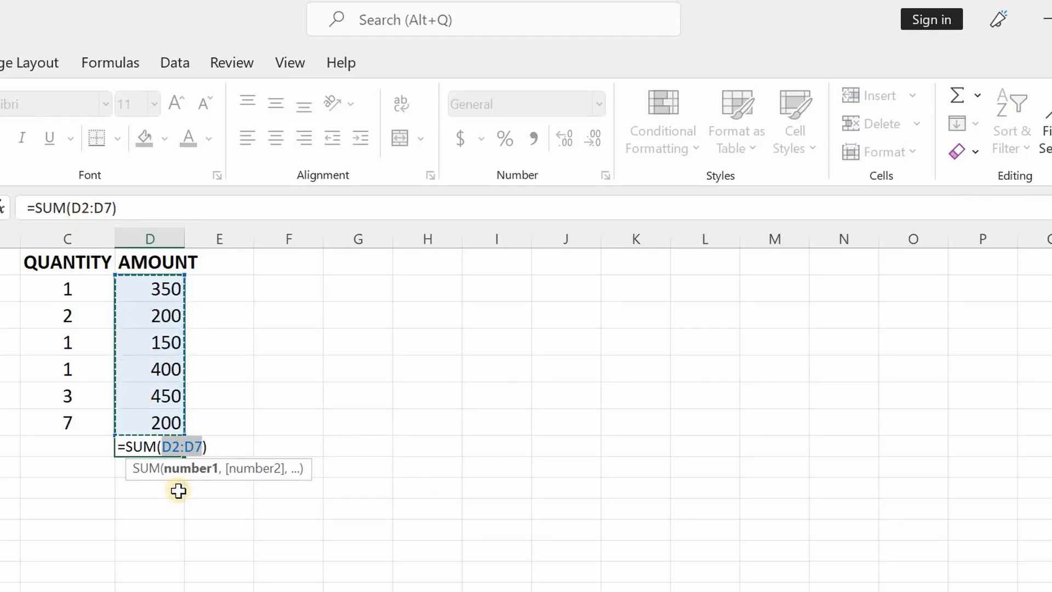
key(Return)
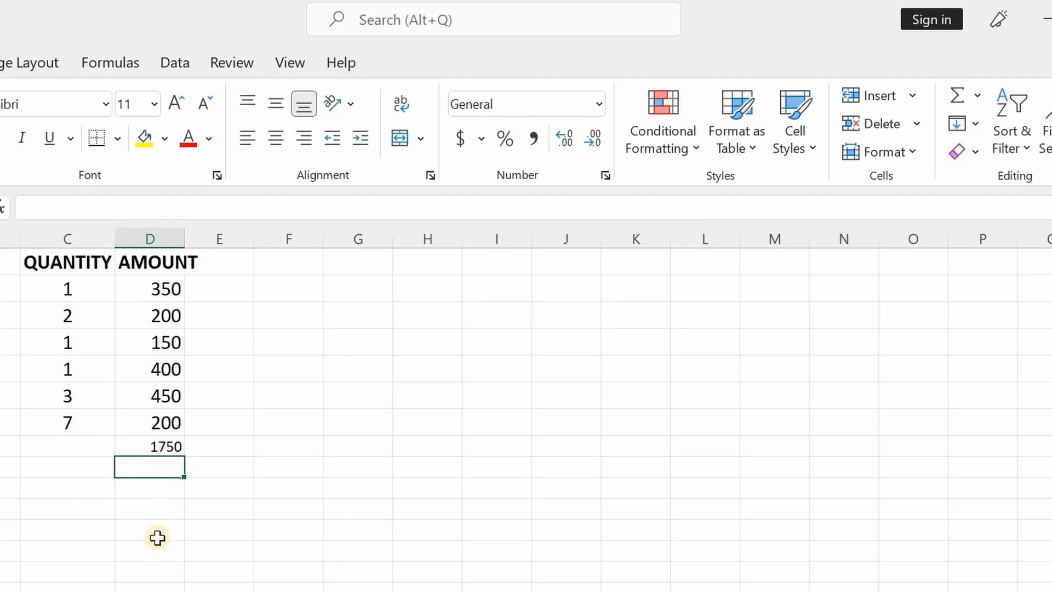
Enter the formula =SUM(D2:D7) manually in cell E8, beside the AMOUNT total, and check it.
click(220, 445)
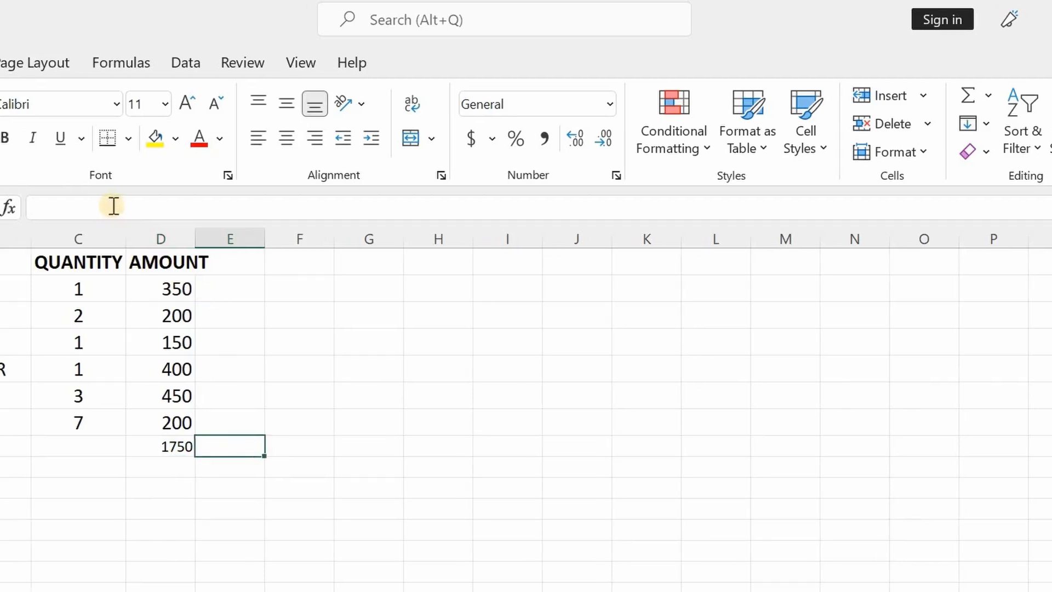
click(113, 206)
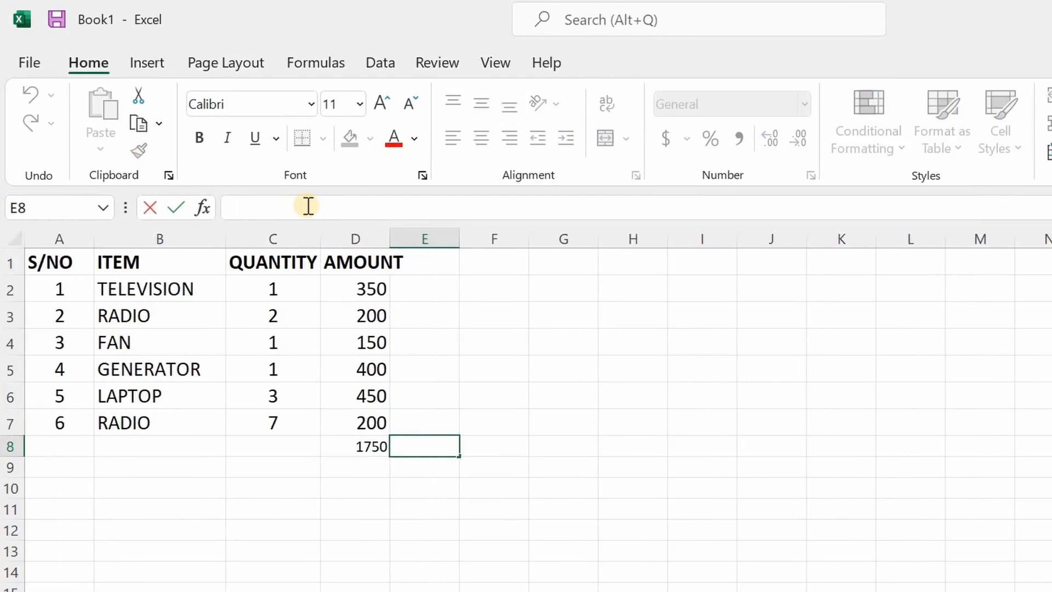
text(=)
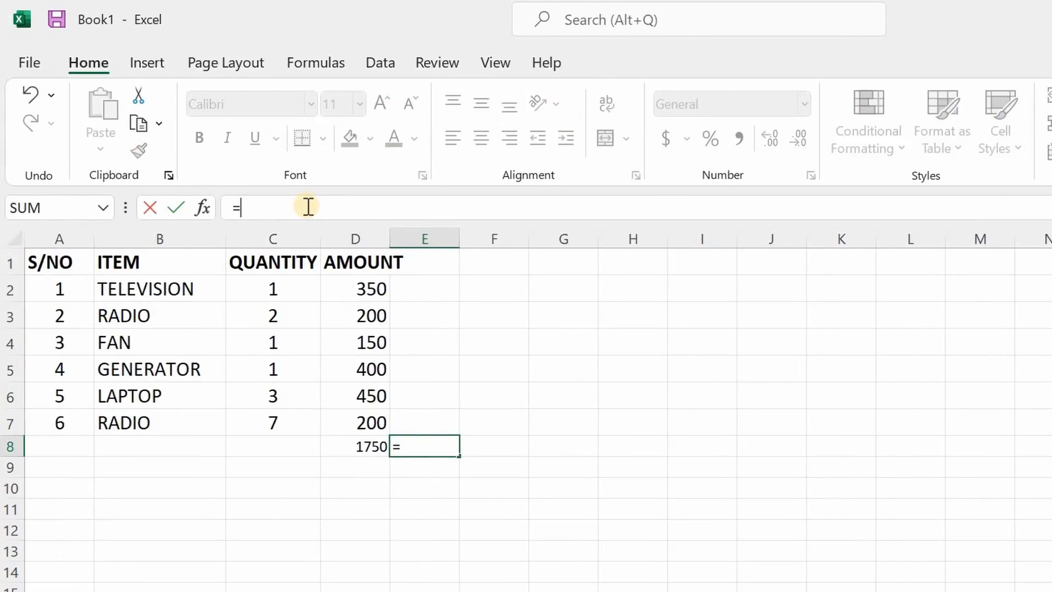
text(SUM)
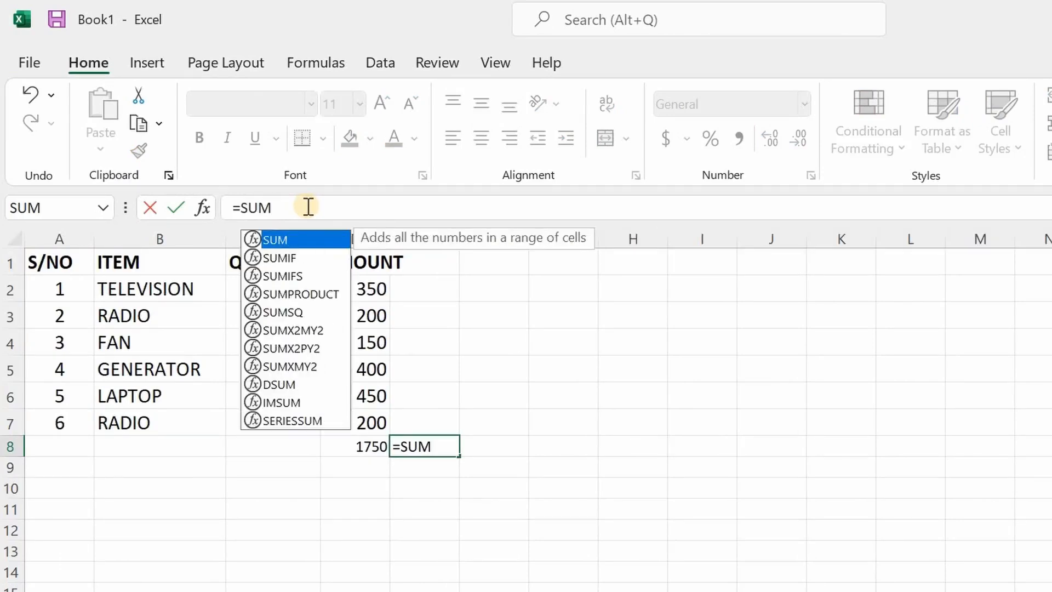
text((D)
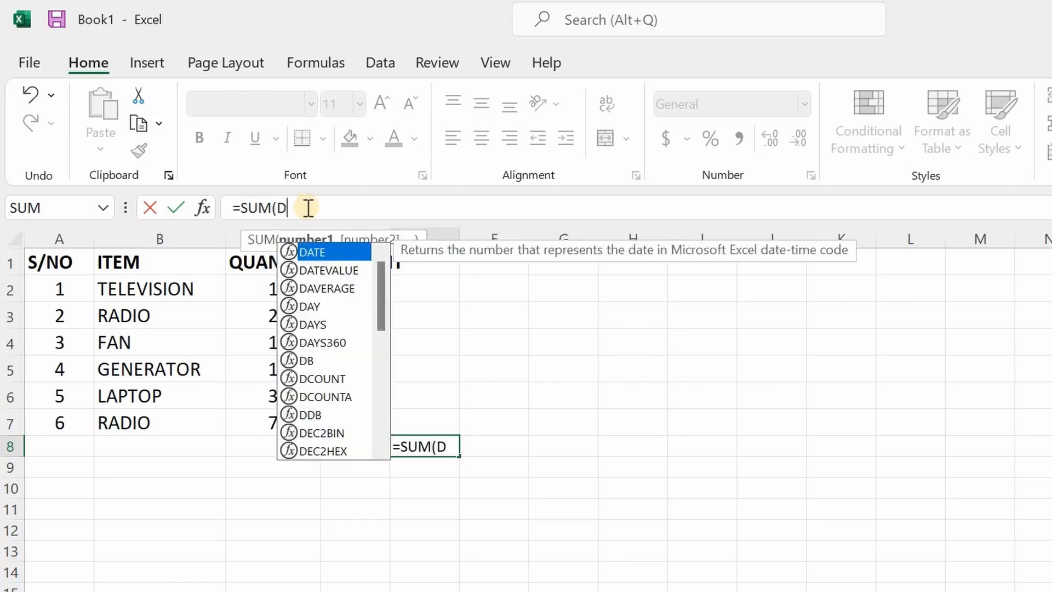
text(2)
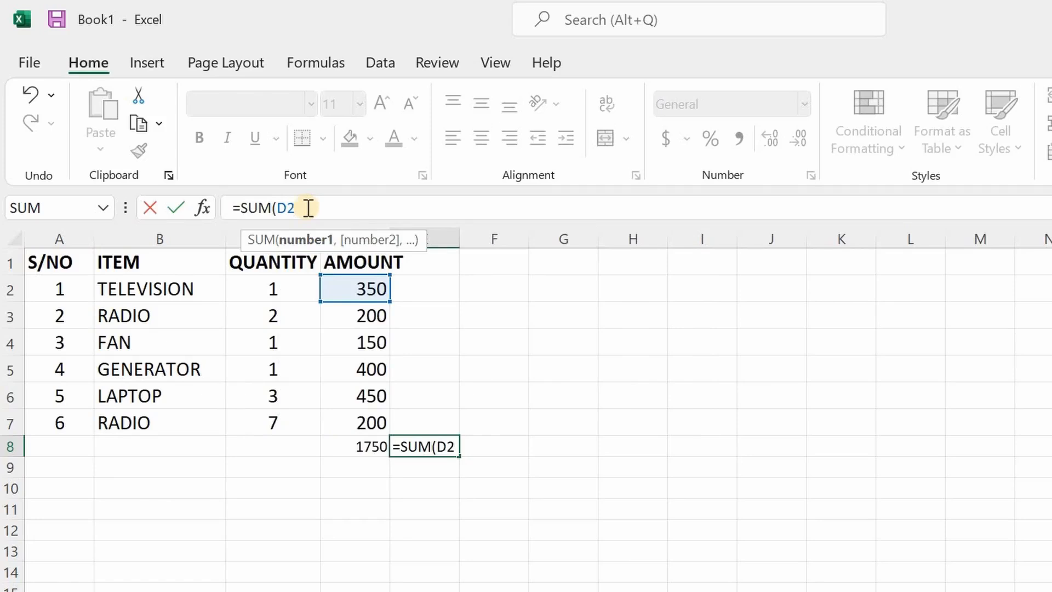
text(:)
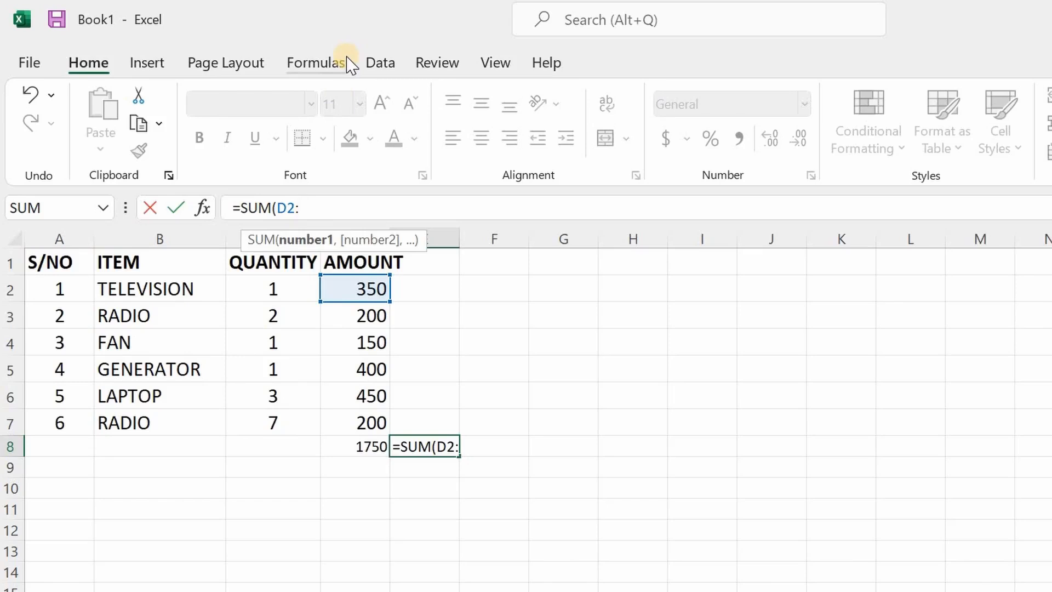
text(D)
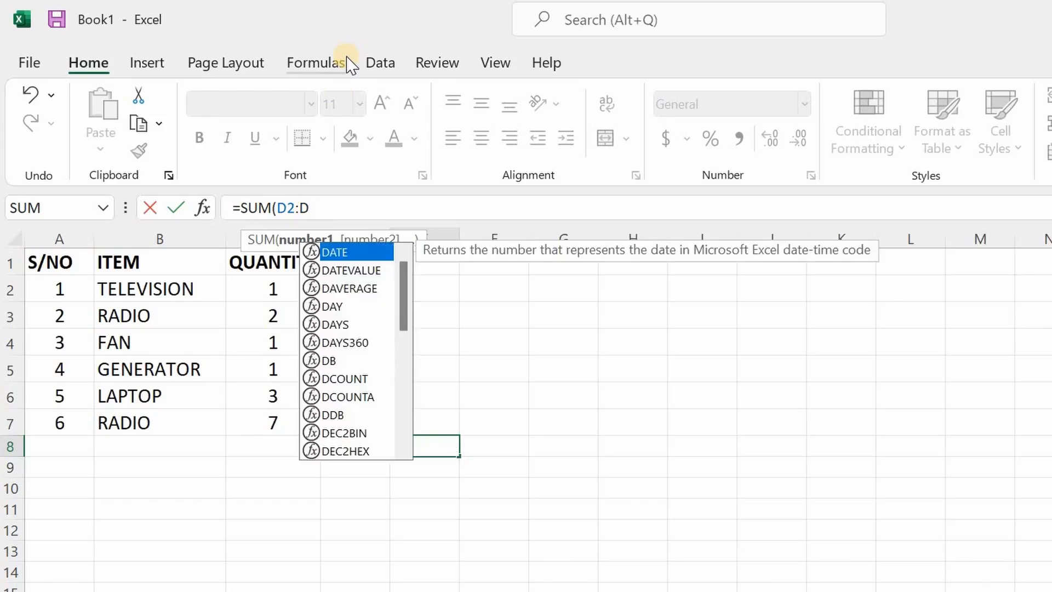
text(7)
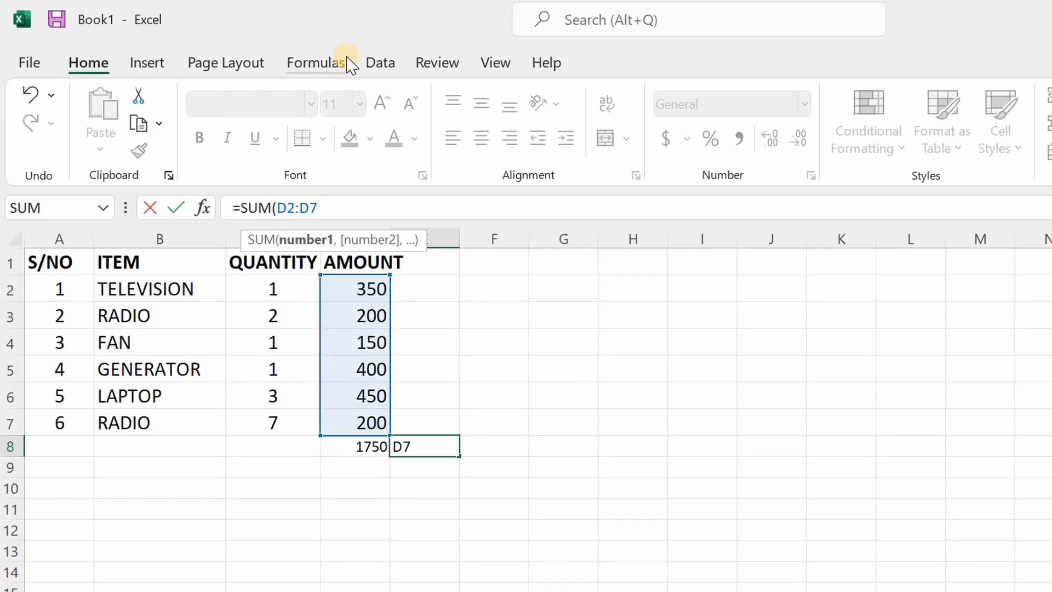
text())
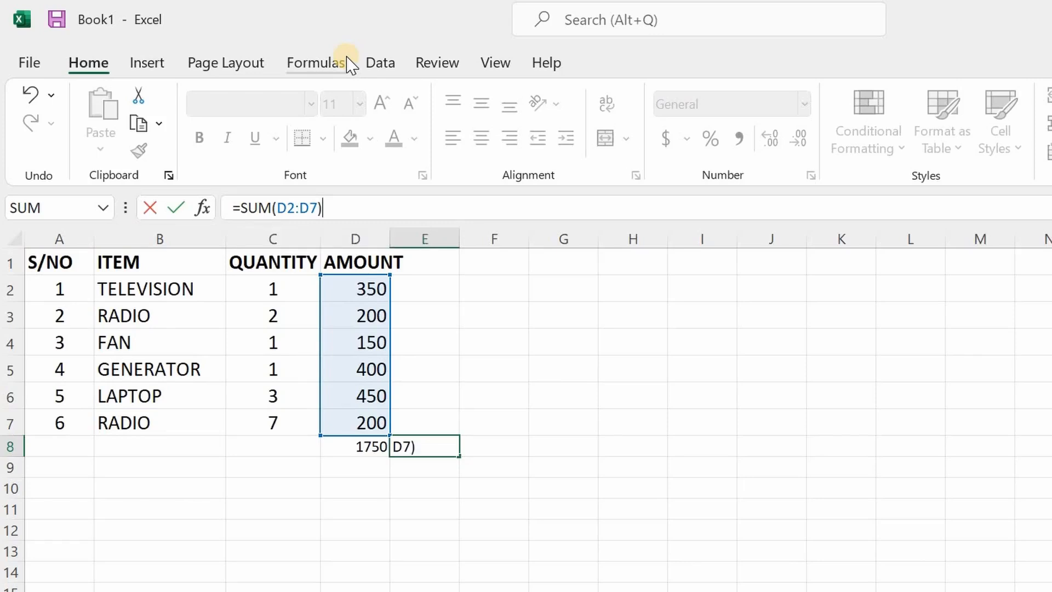
key(Return)
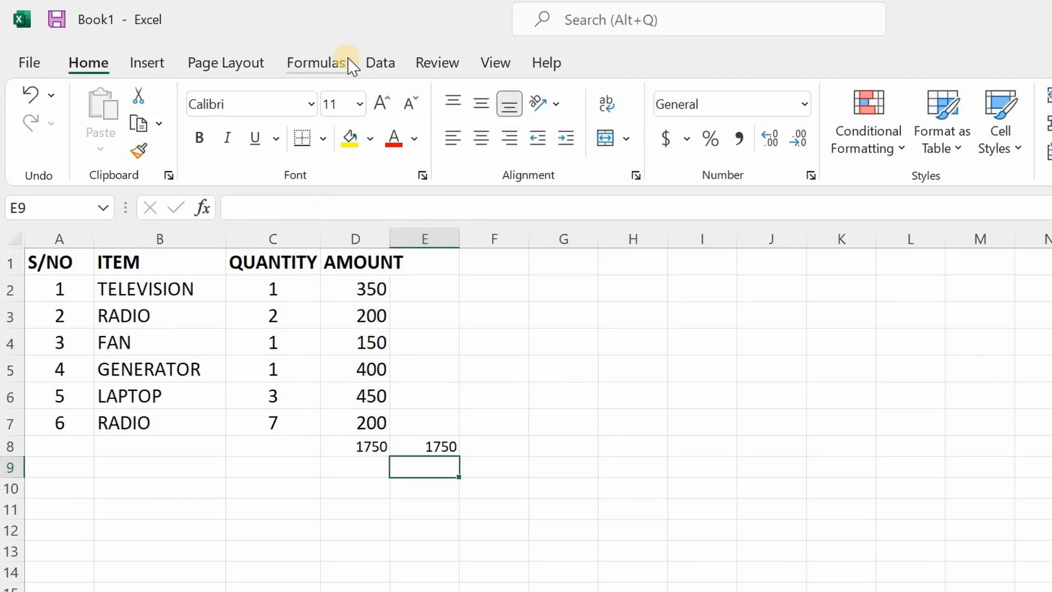
click(420, 445)
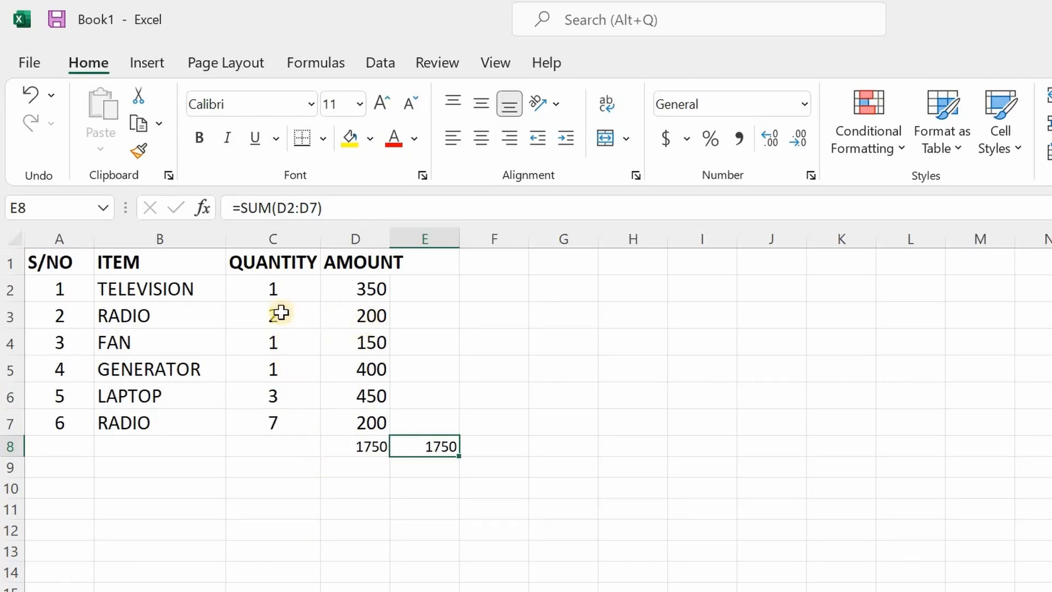
Subtract the first RADIO row's quantity from its amount in cell F3 with the formula =(D3-C3), and check it.
click(495, 316)
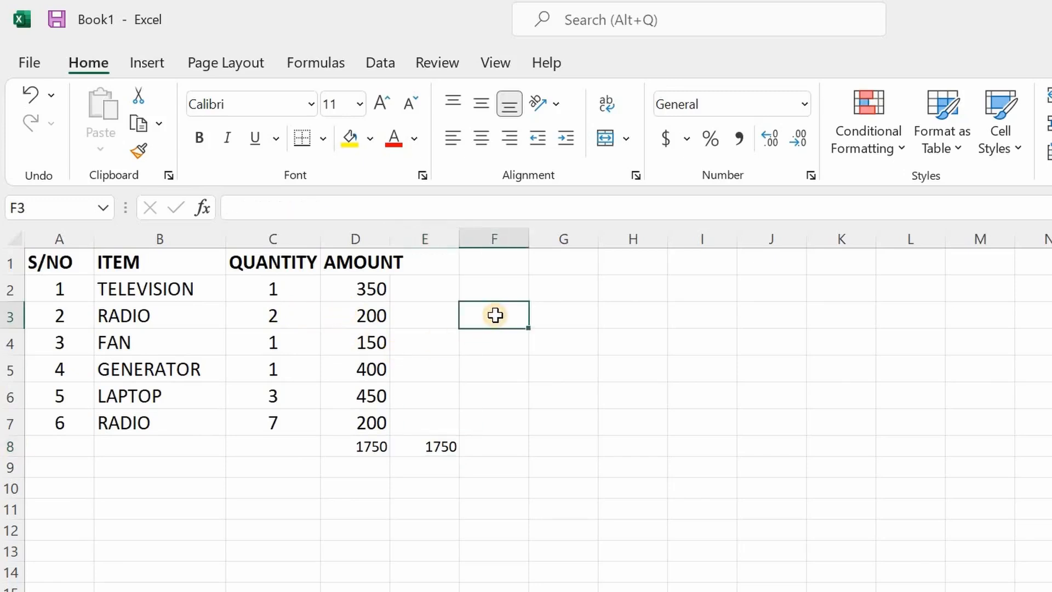
text(=)
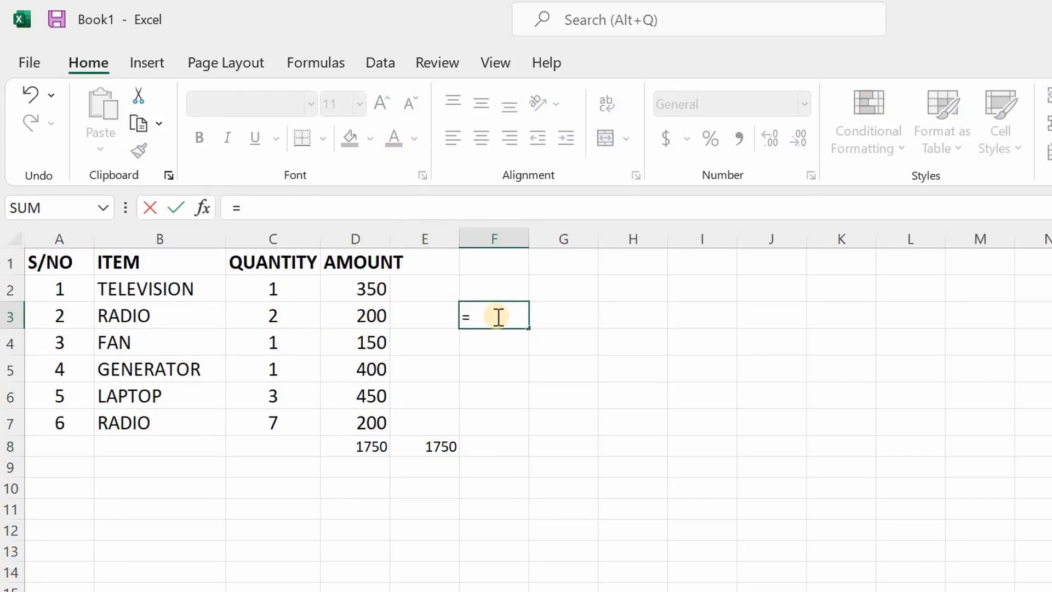
text((D)
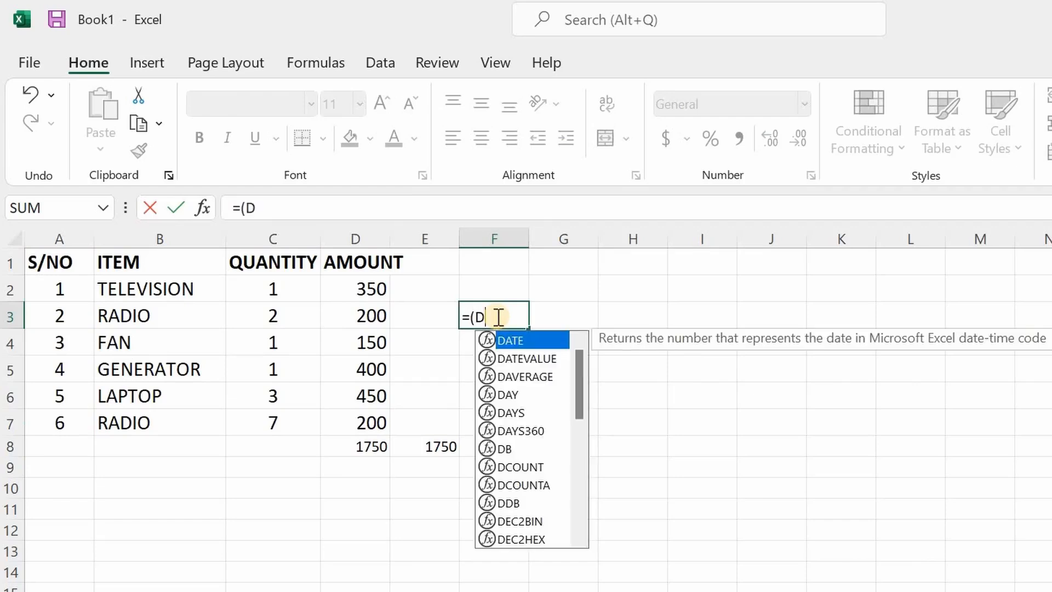
text(3)
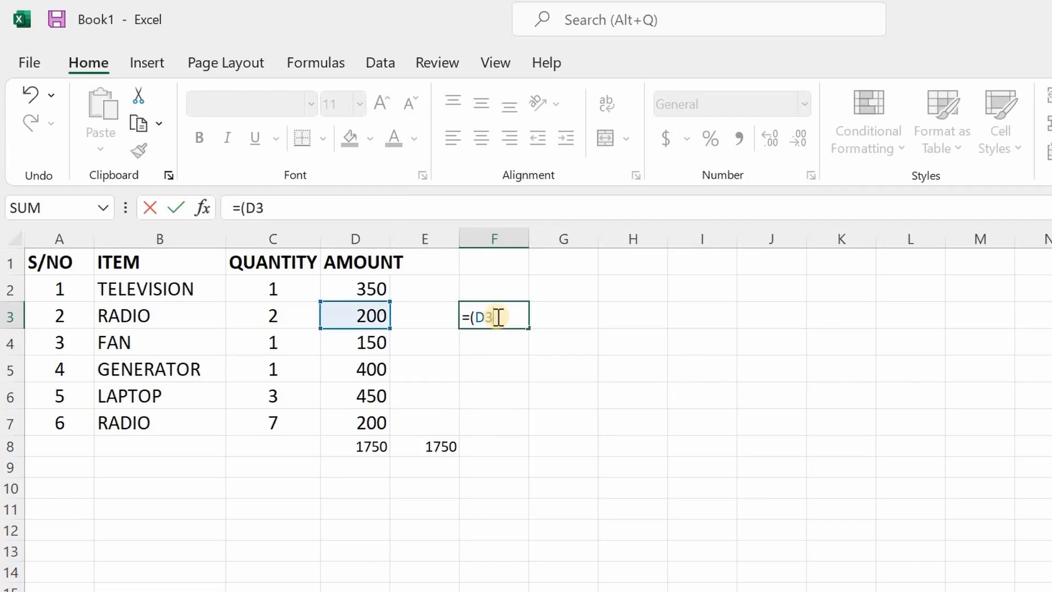
text(-C3)
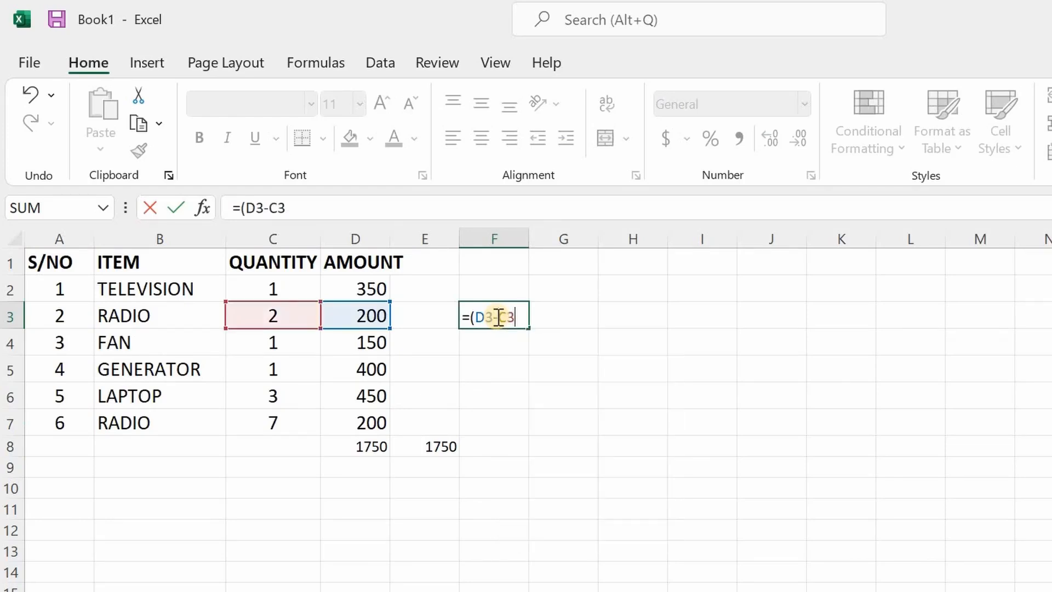
text())
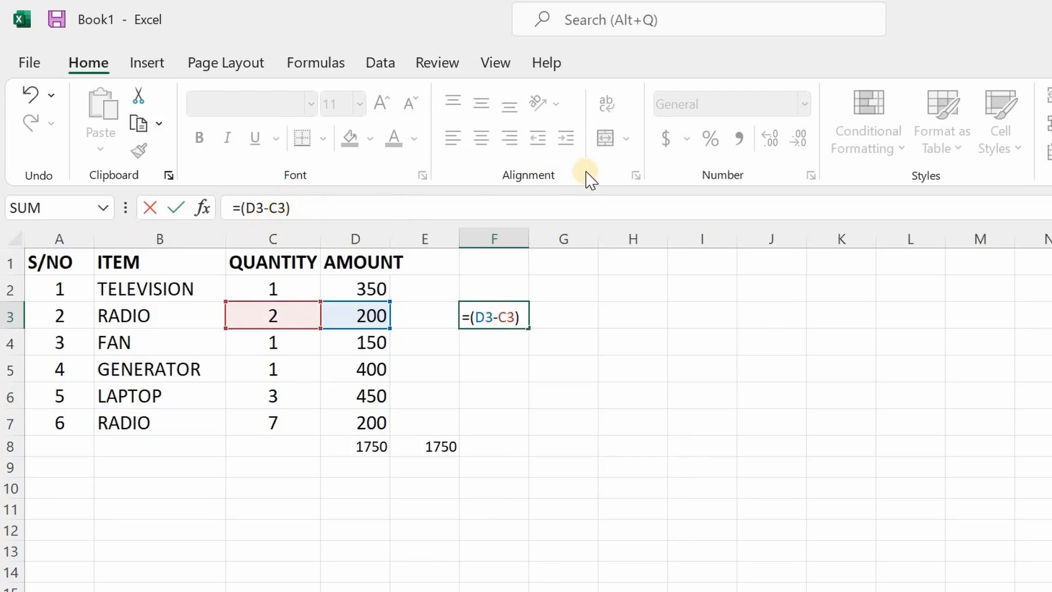
key(Return)
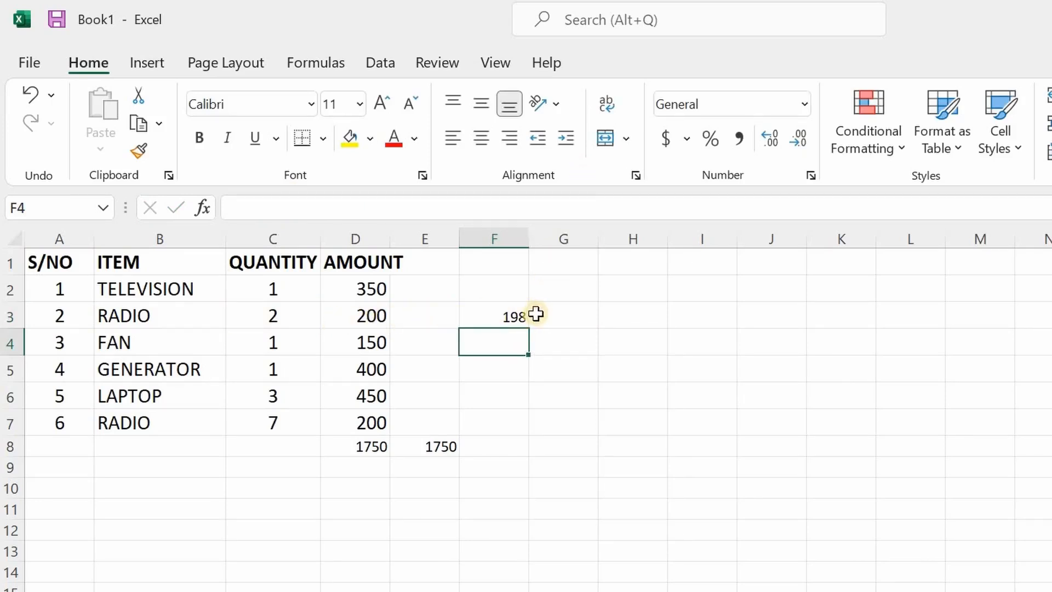
click(520, 316)
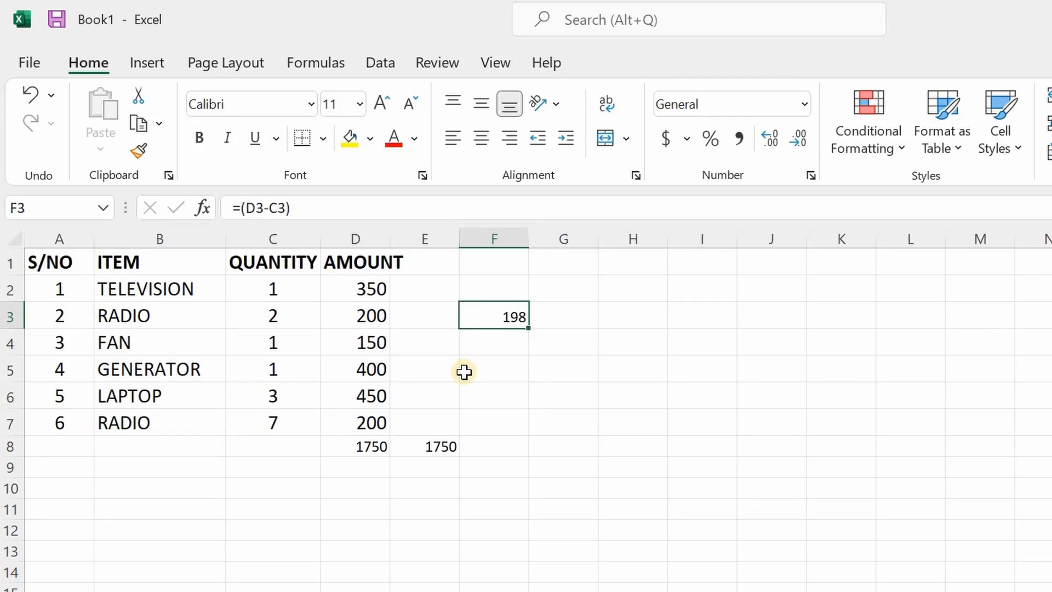
Multiply the LAPTOP row's amount by its quantity in cell F6 with the formula =(D6*C6), and check it.
click(482, 398)
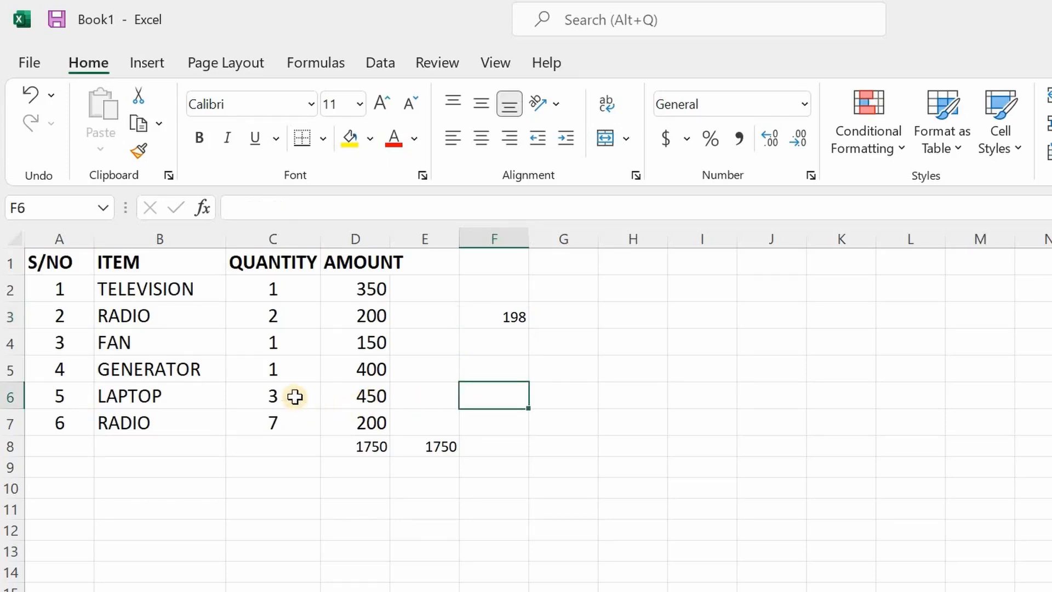
click(488, 203)
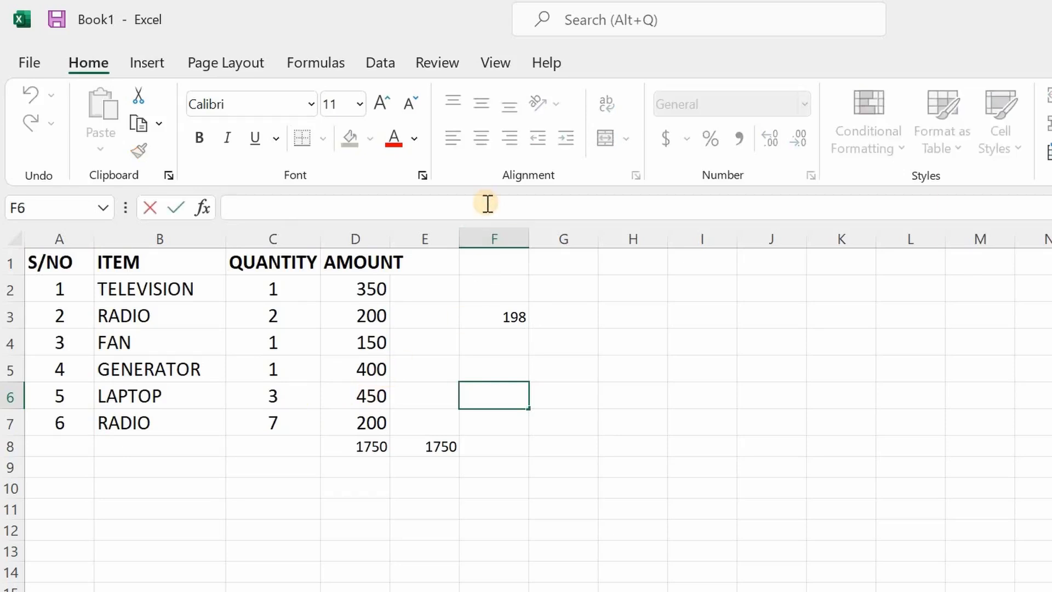
text(=)
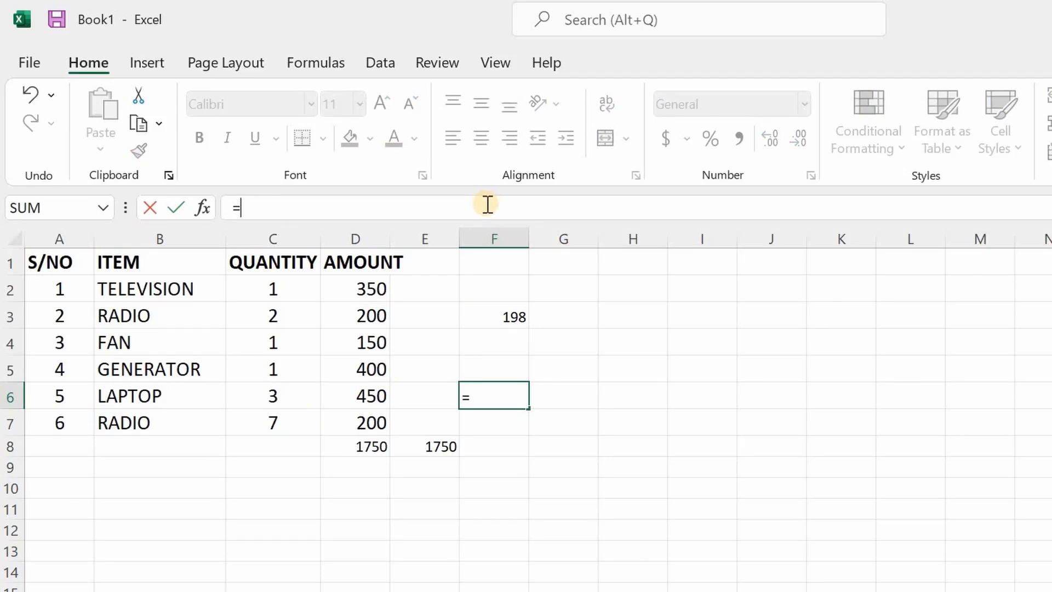
text((D)
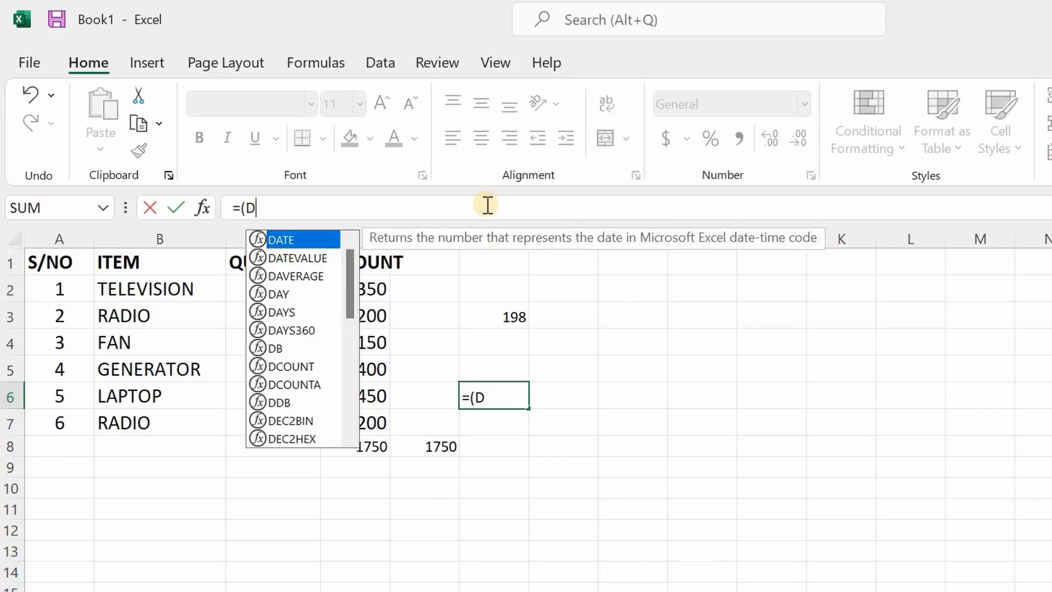
text(6)
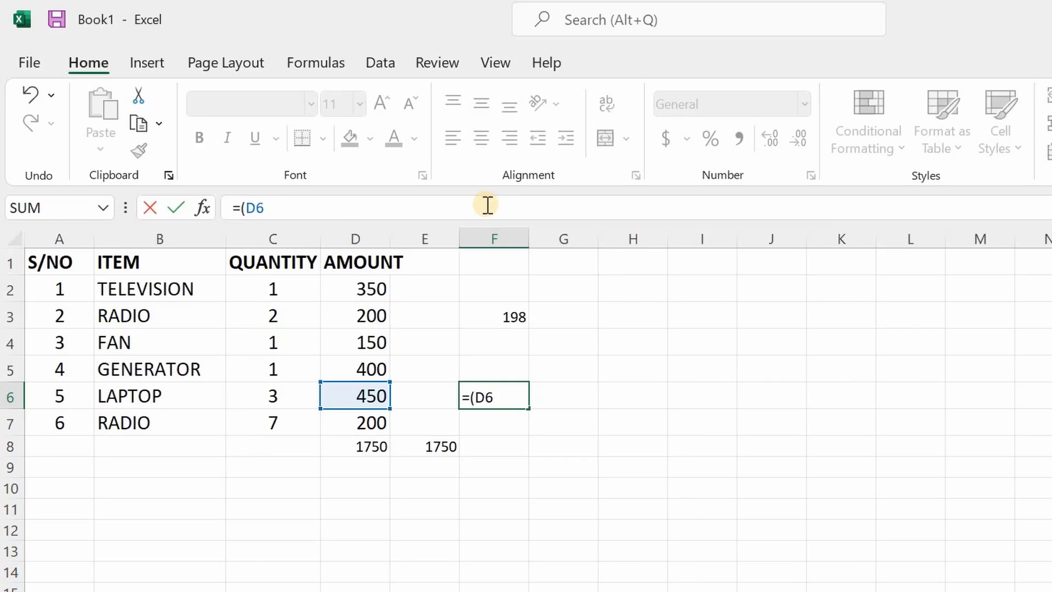
text(*C6))
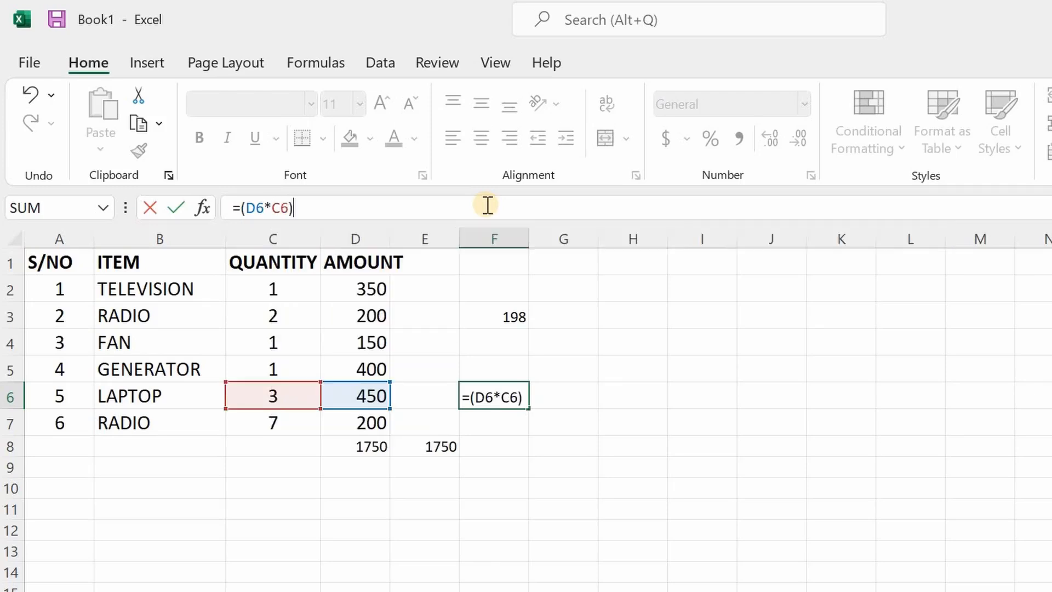
key(Return)
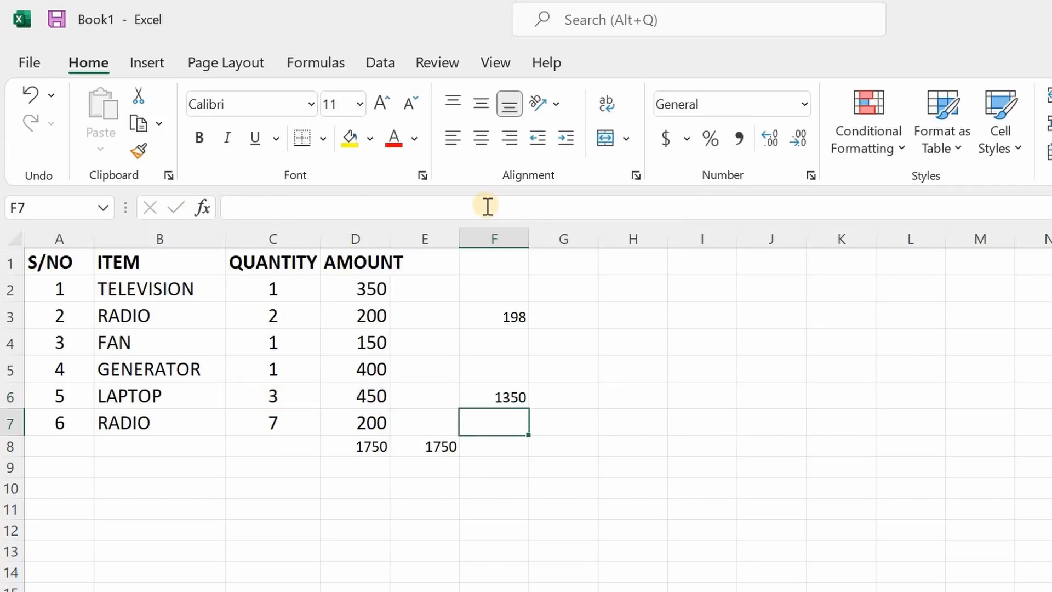
click(513, 401)
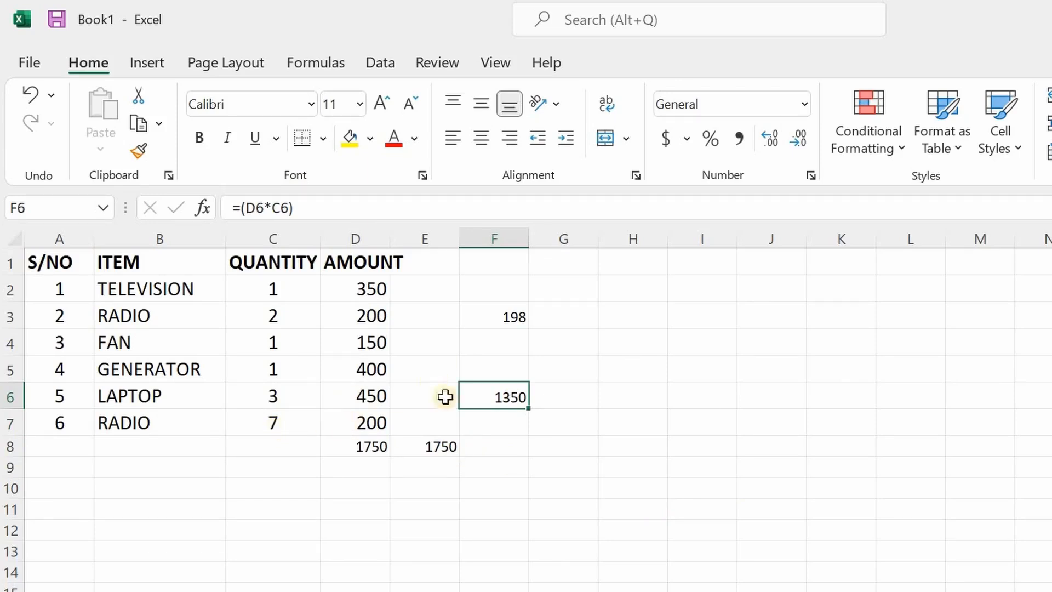
Divide the last RADIO row's amount by its quantity in cell F7 with the formula =(D7/C7).
click(492, 428)
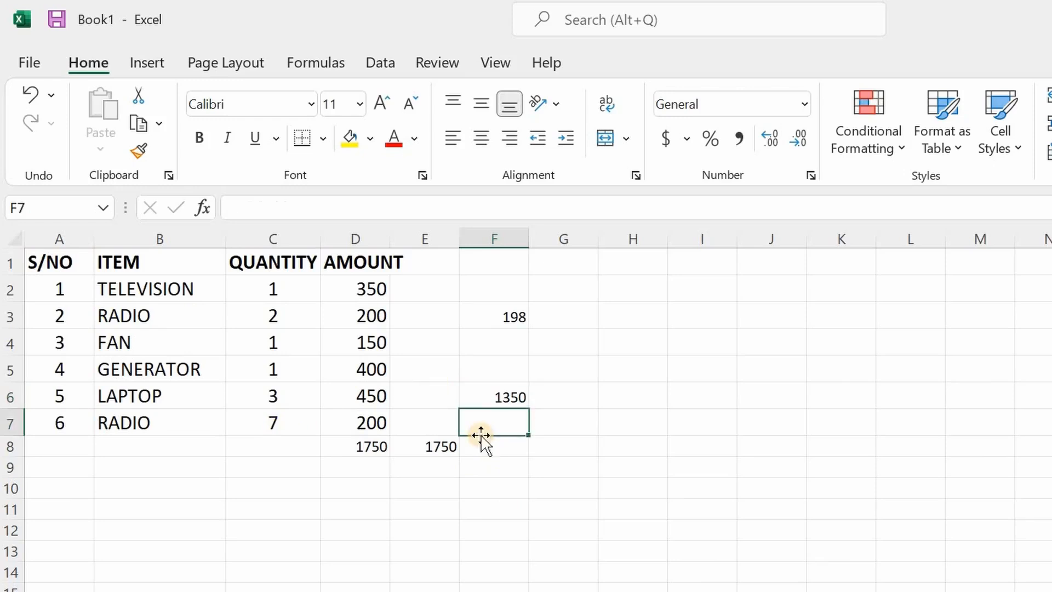
click(445, 212)
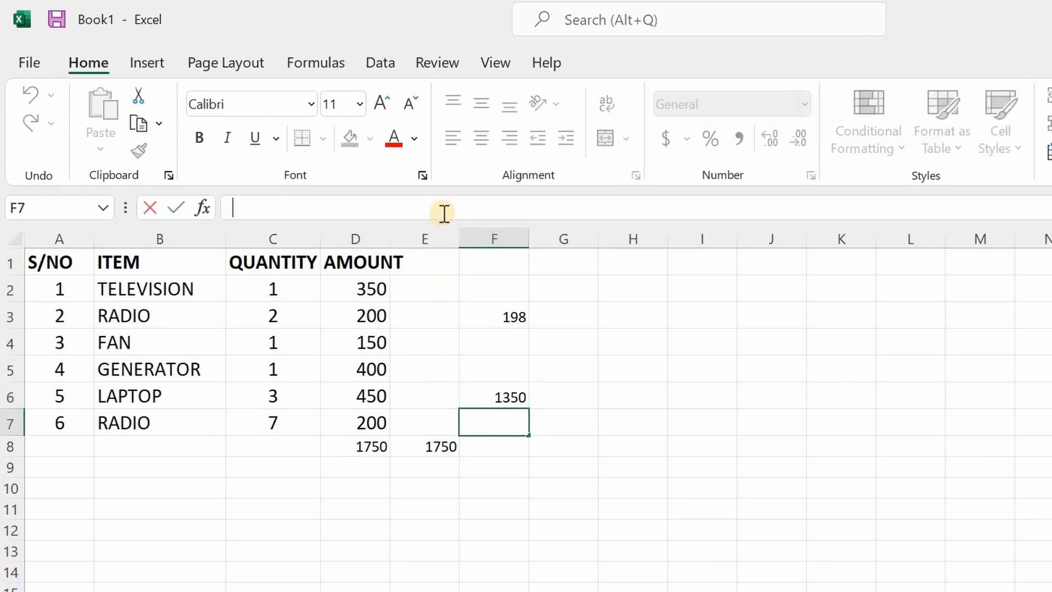
text(=)
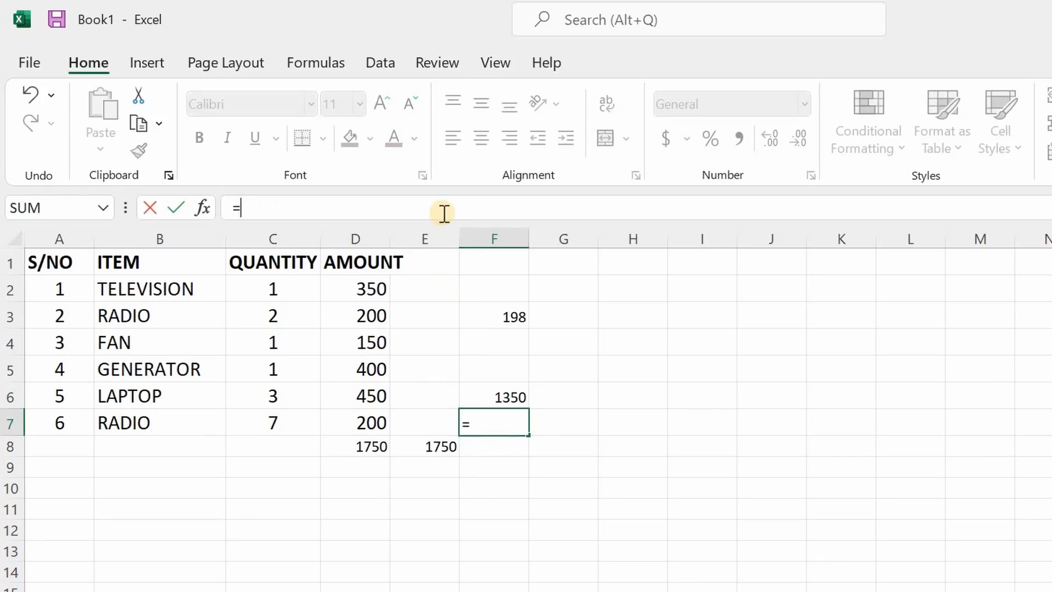
text((D)
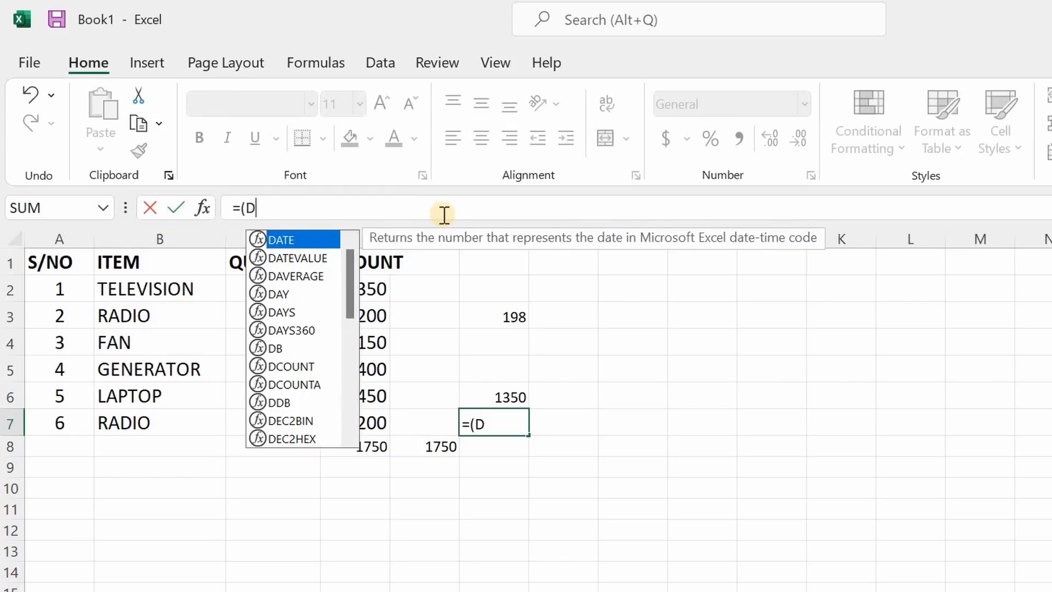
text(7)
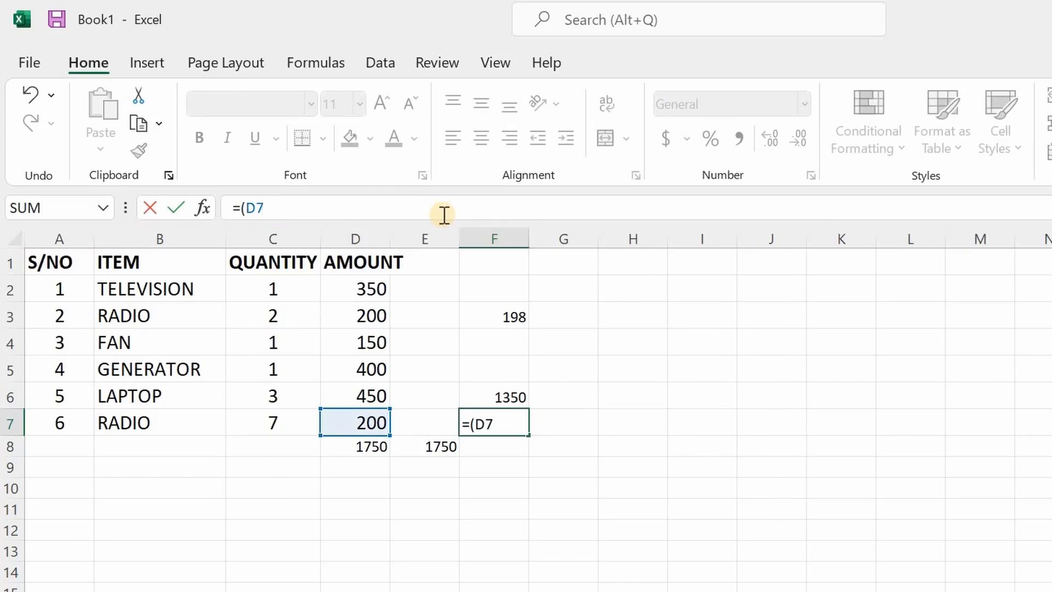
text(/C7)
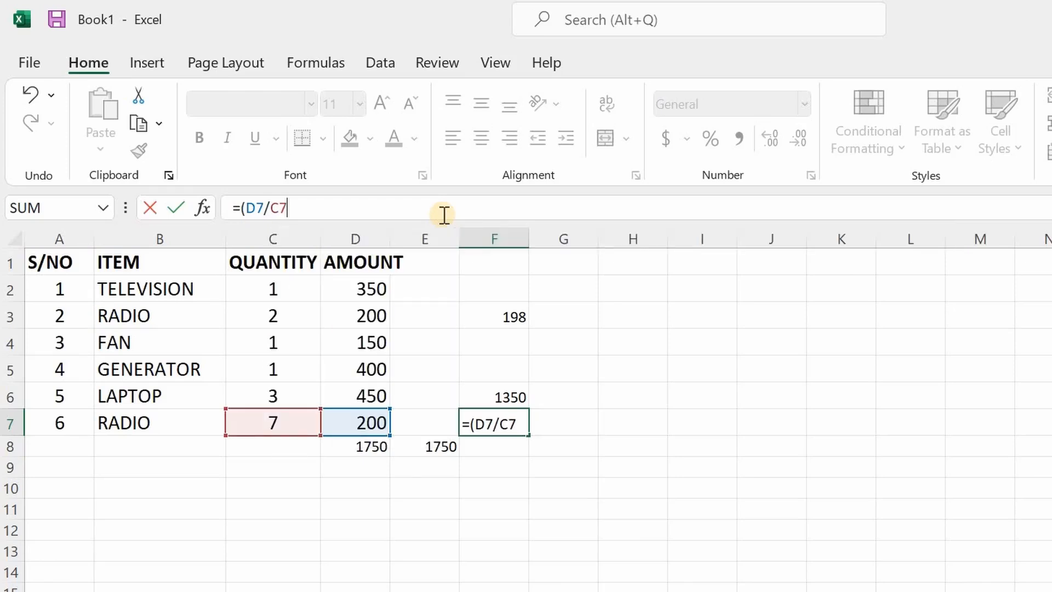
text())
key(Return)
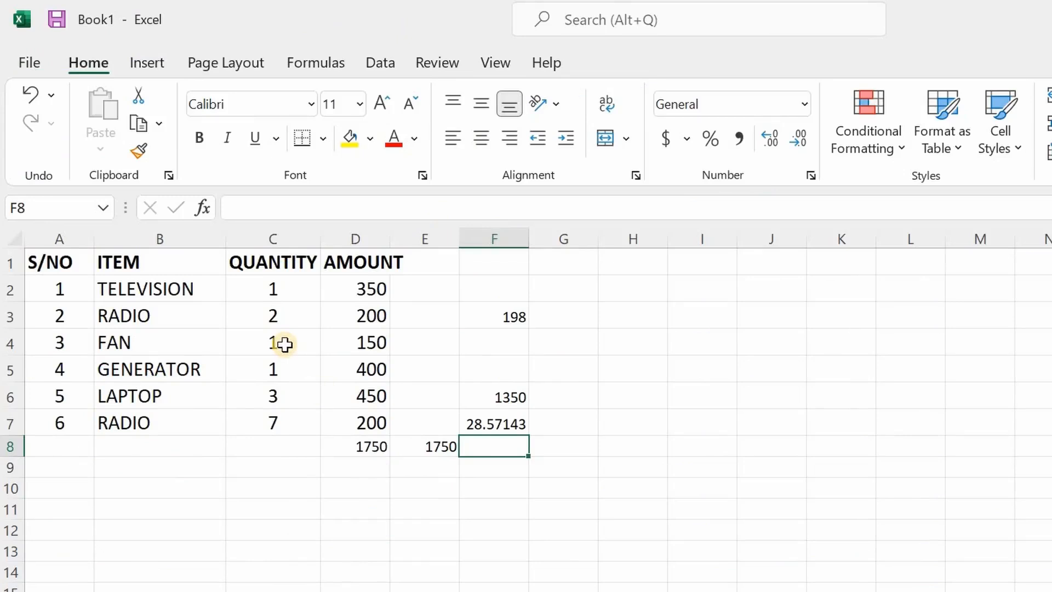
Average the QUANTITY values in cell C8 with the formula =AVERAGE(C2:C7).
drag(277, 288, 261, 435)
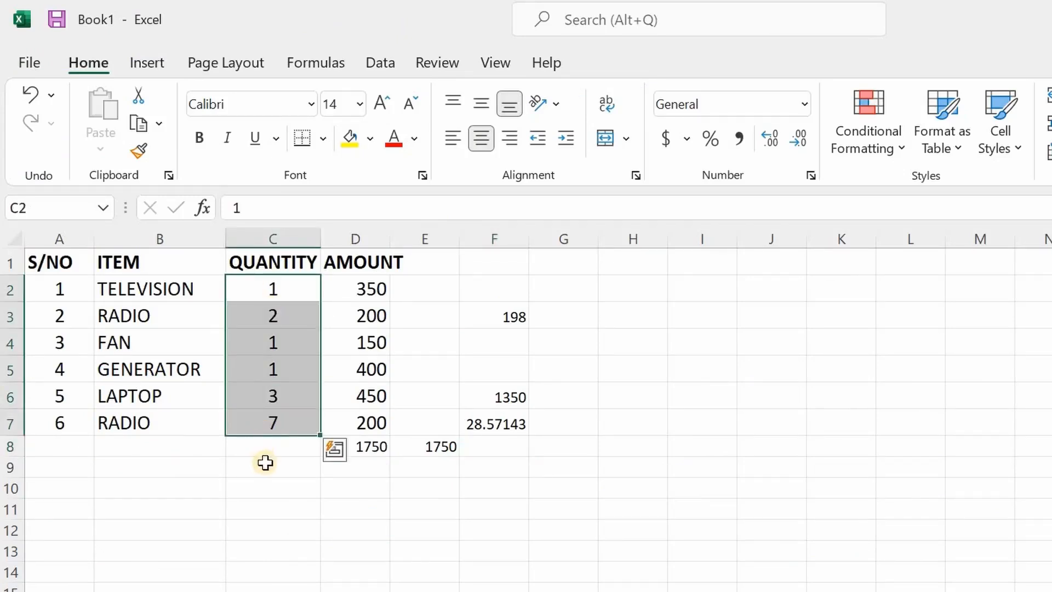
click(265, 463)
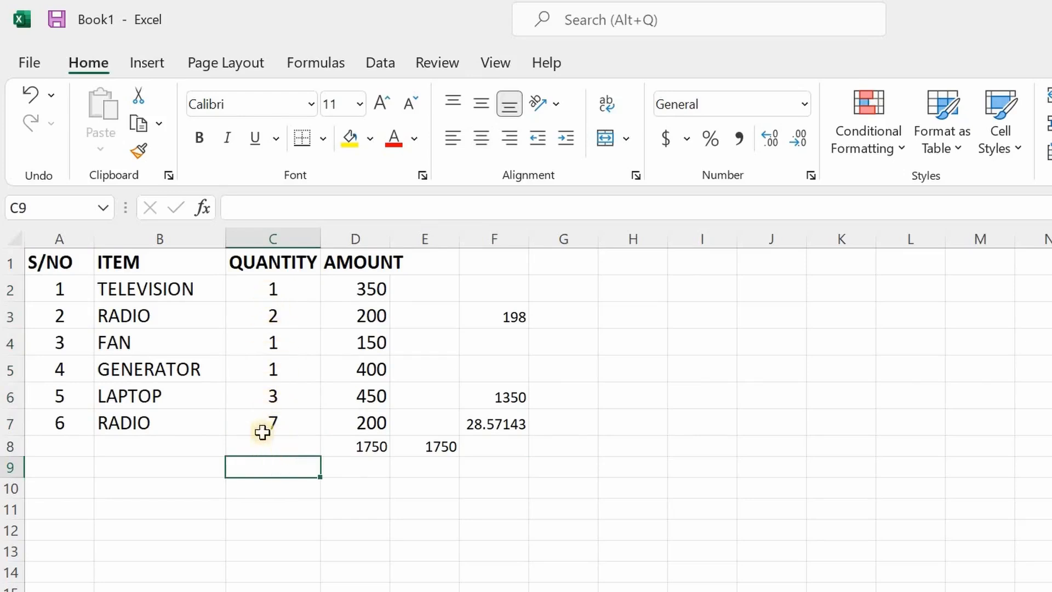
click(266, 450)
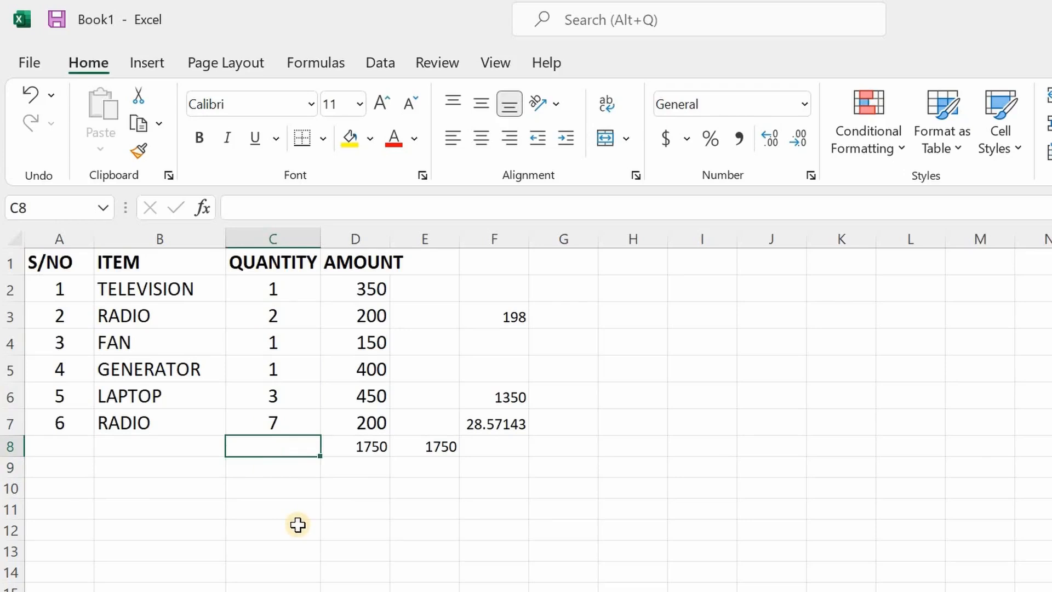
click(366, 211)
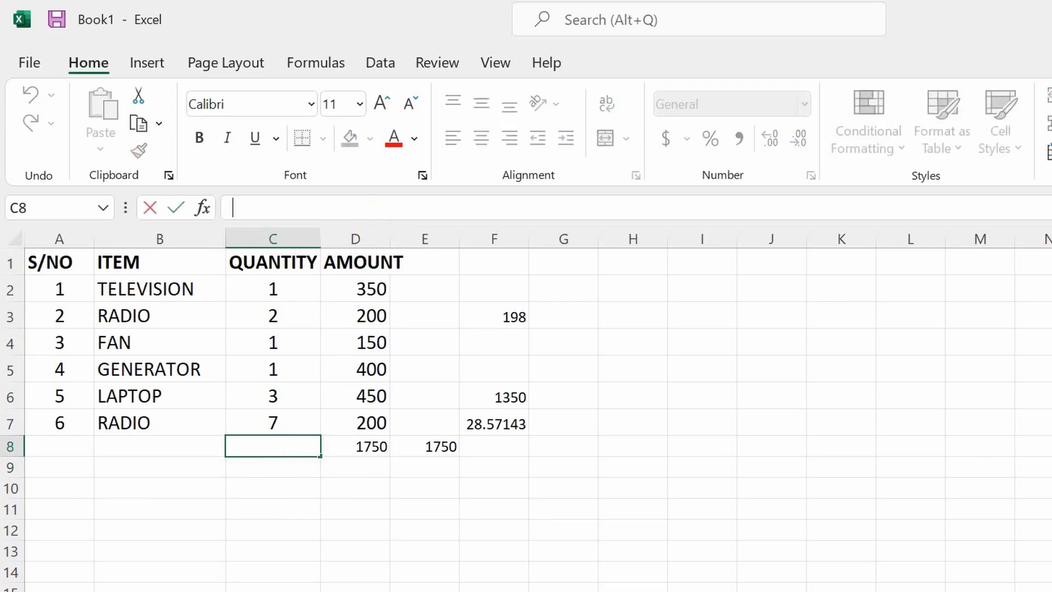
text(=)
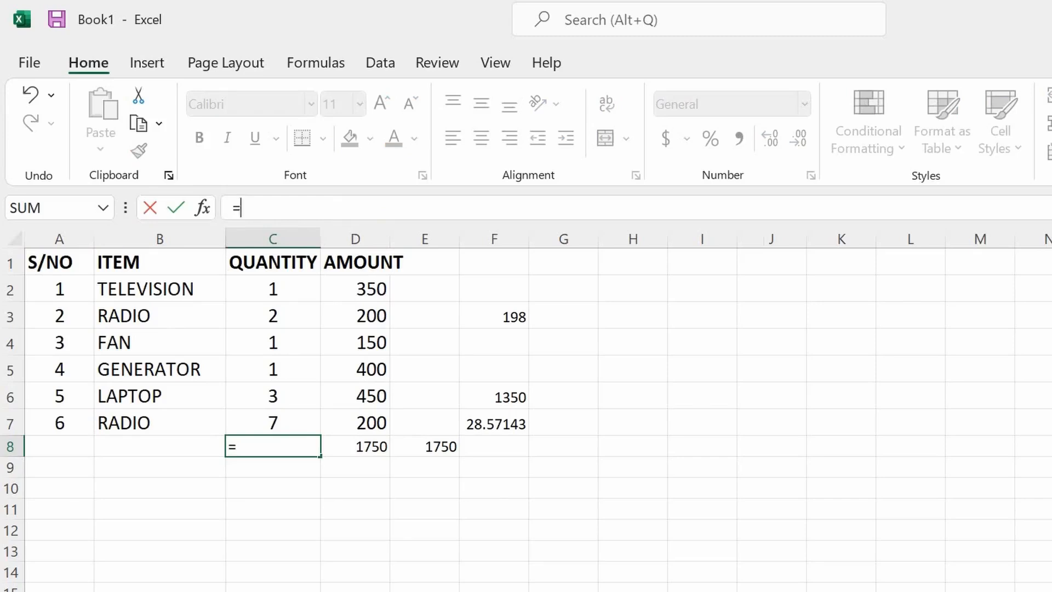
text(AVER)
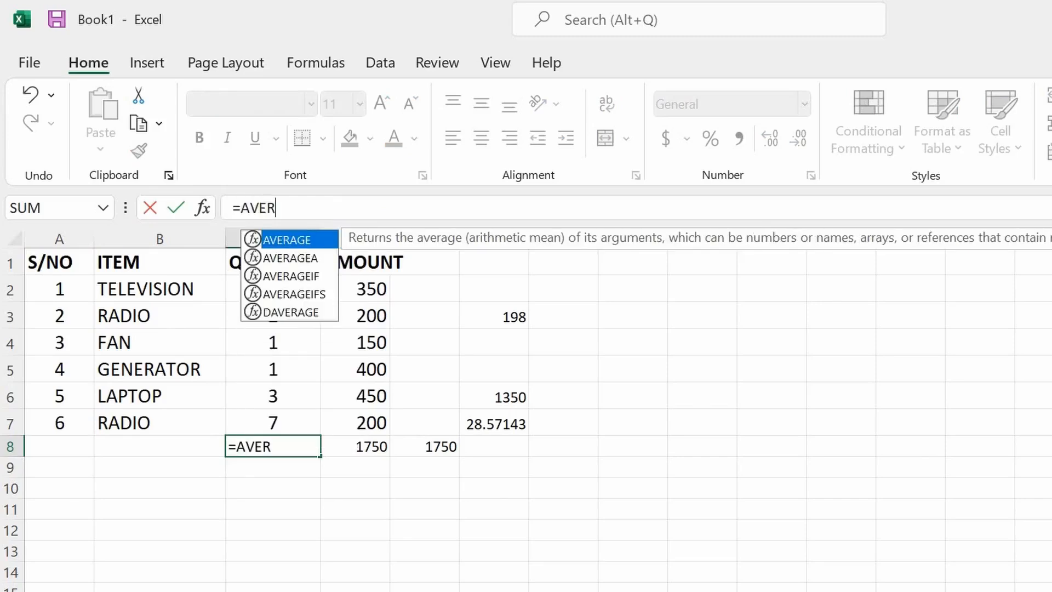
text(AGE()
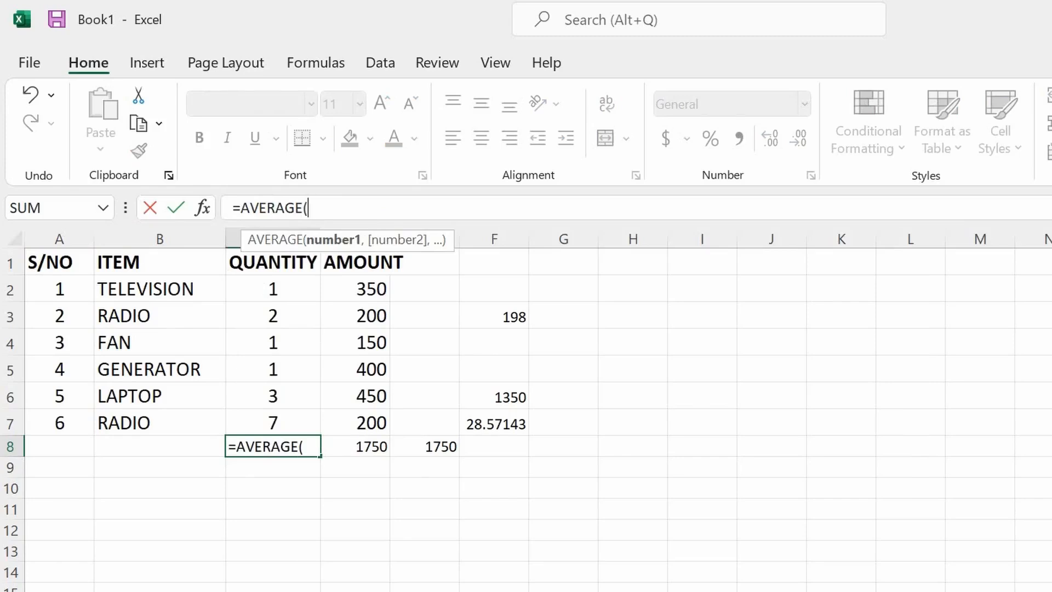
text(C2)
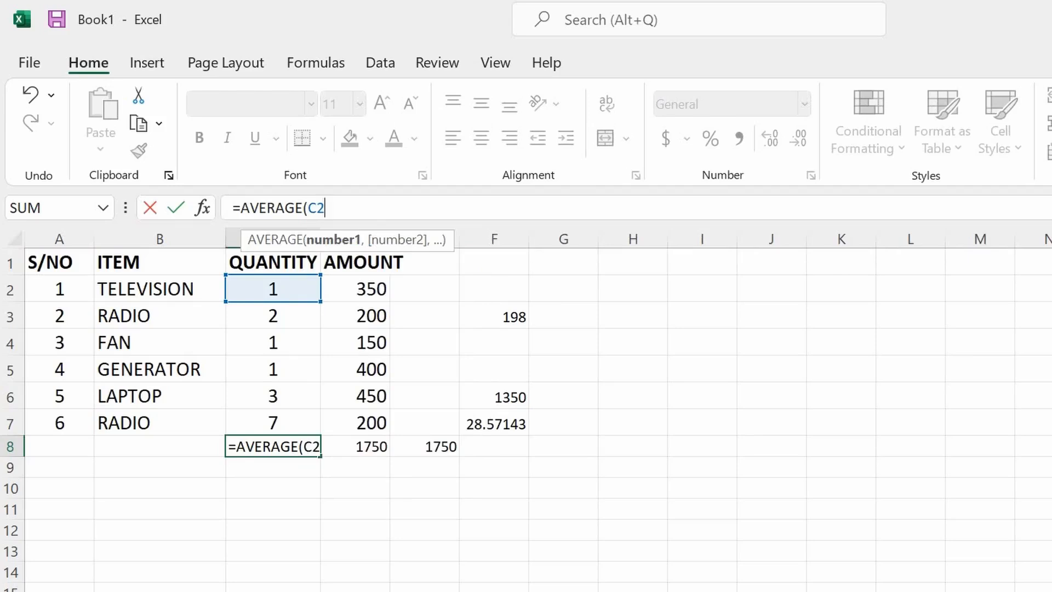
text(:)
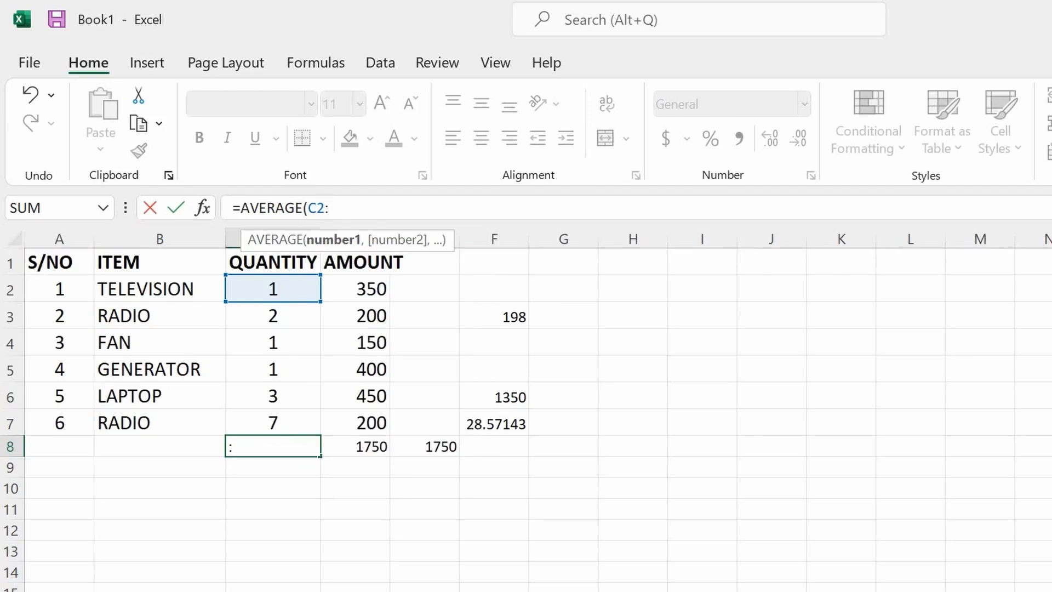
text(C7)
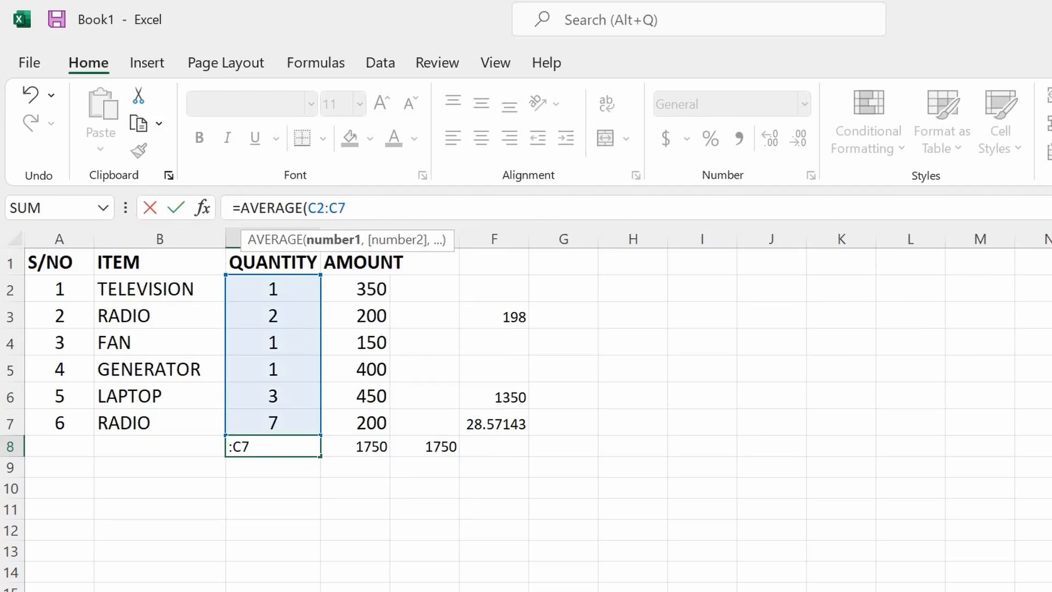
text())
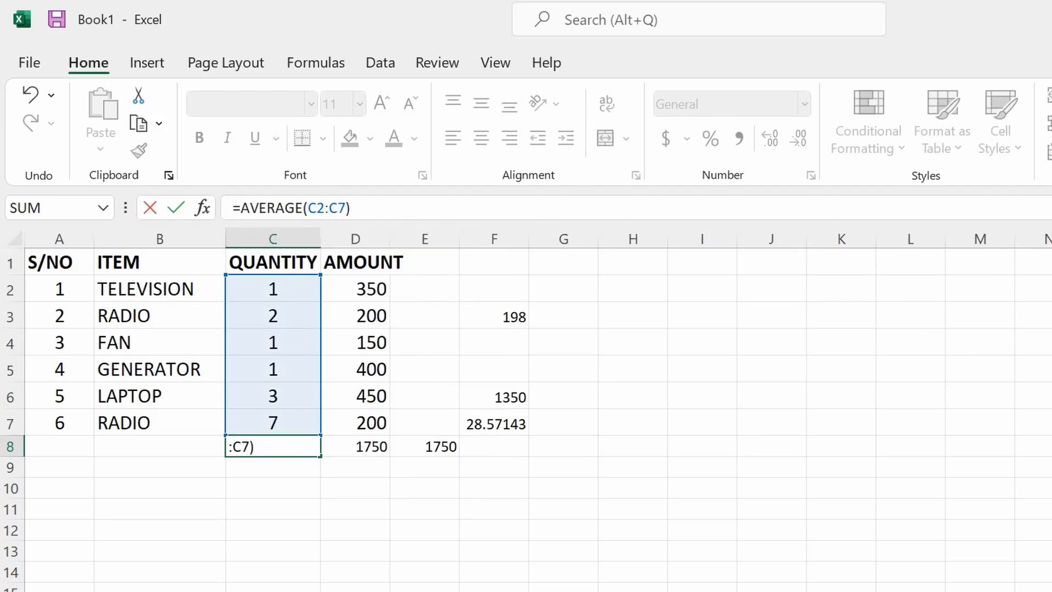
key(Return)
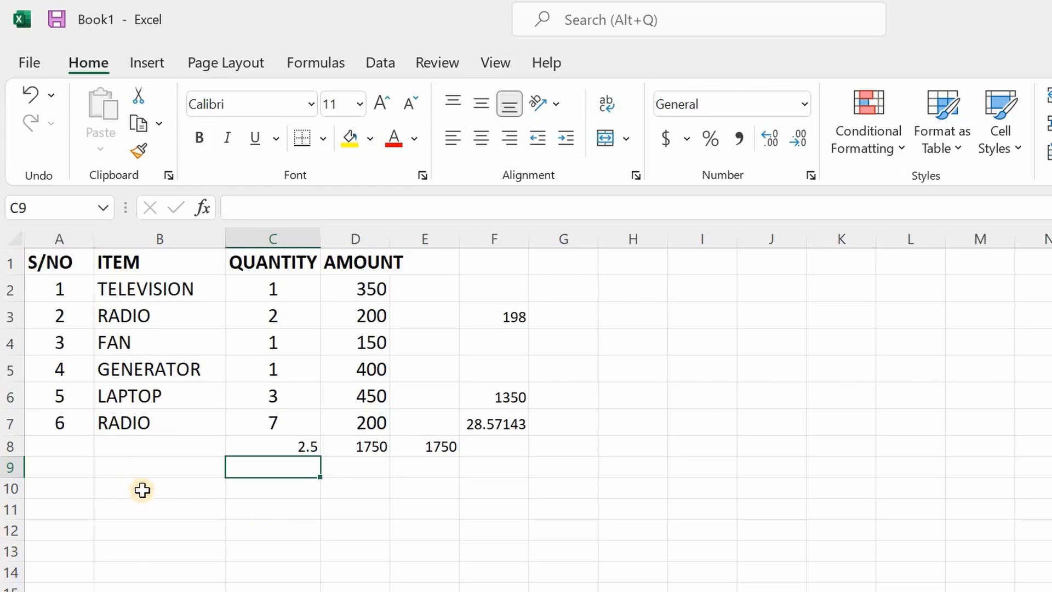
Start a formula with the COUNTIF function in cell B8, below the ITEM list.
click(157, 448)
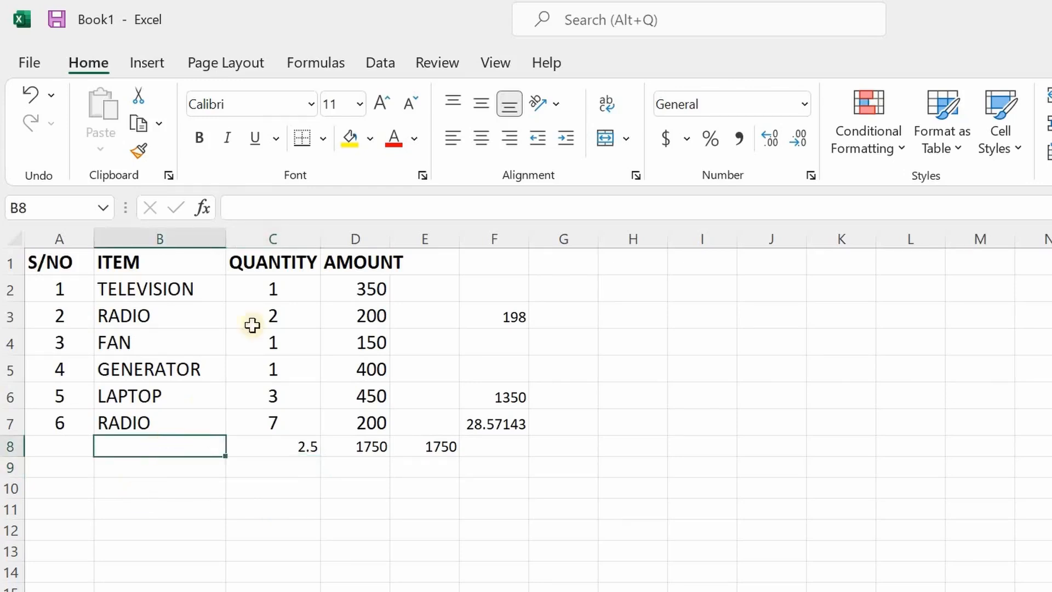
click(317, 207)
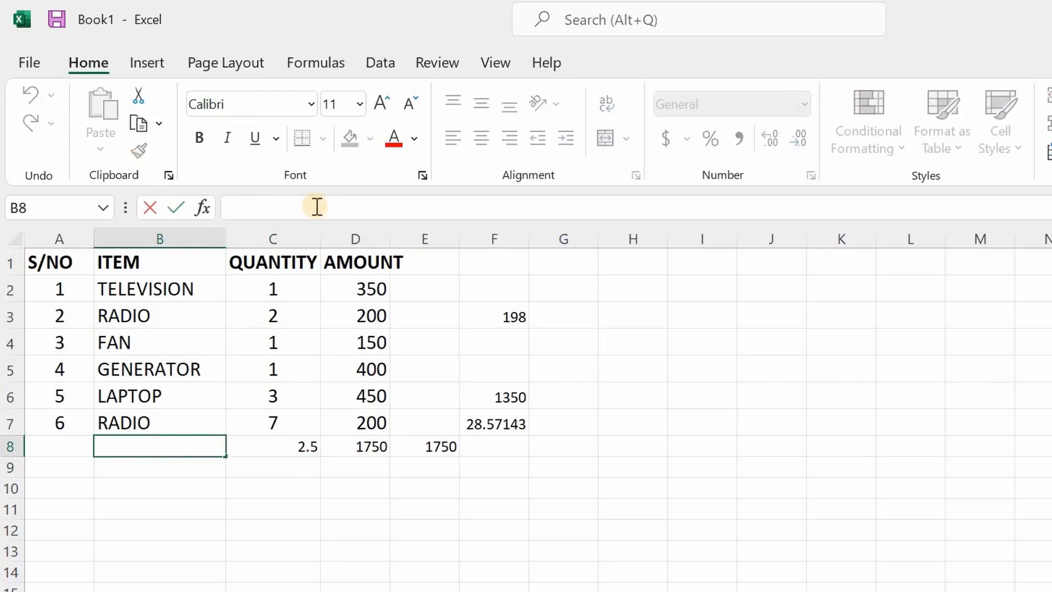
text(=)
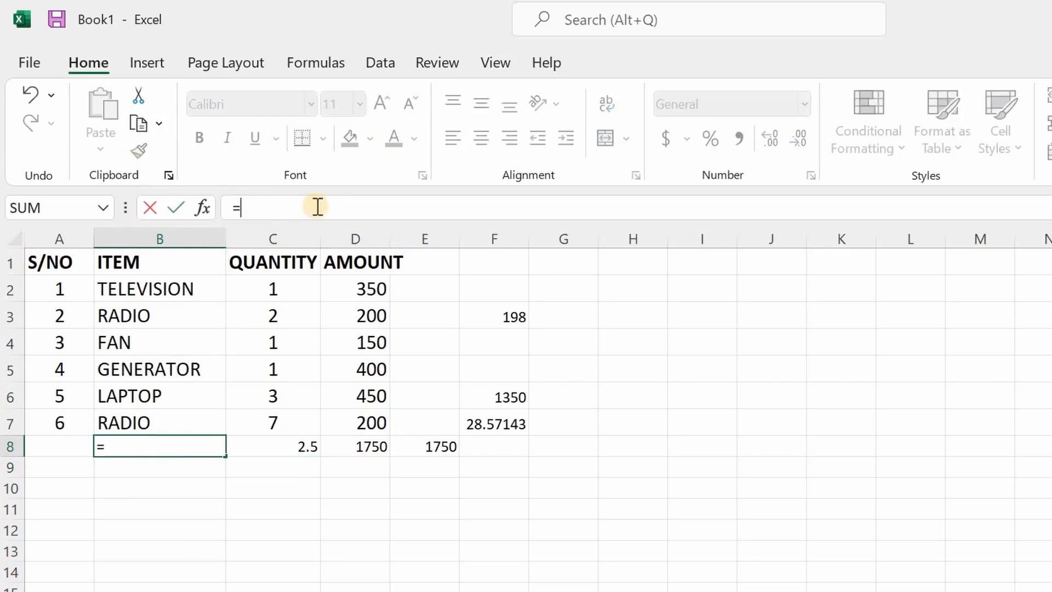
text(COUNT)
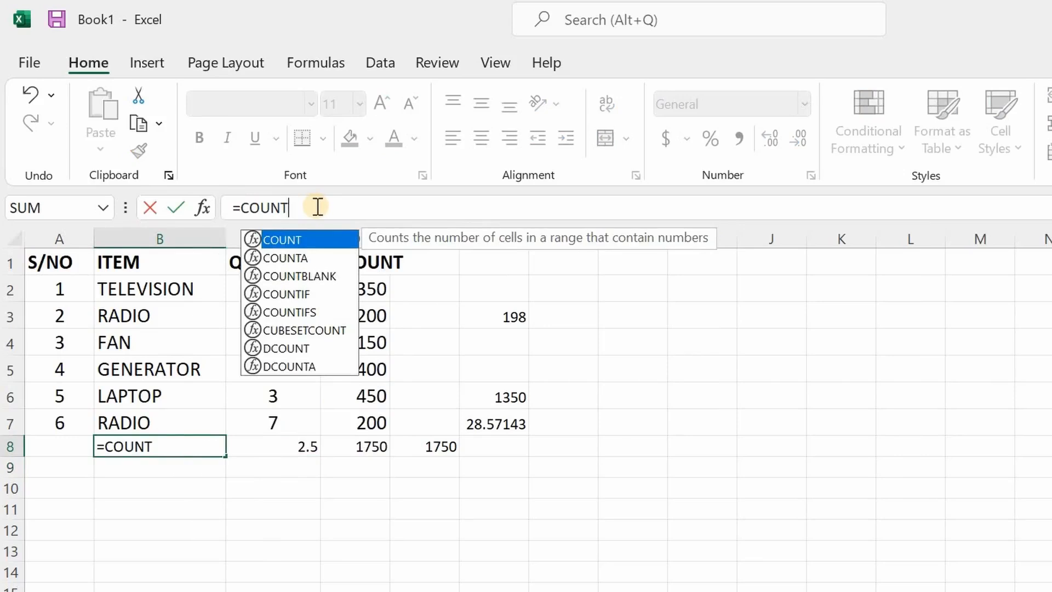
text(IF)
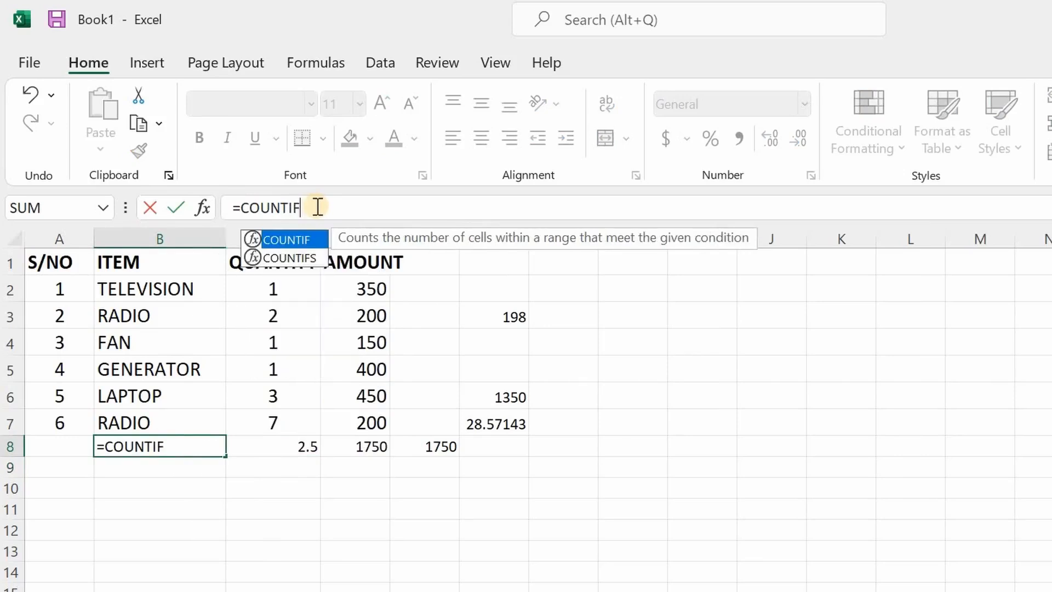
text(()
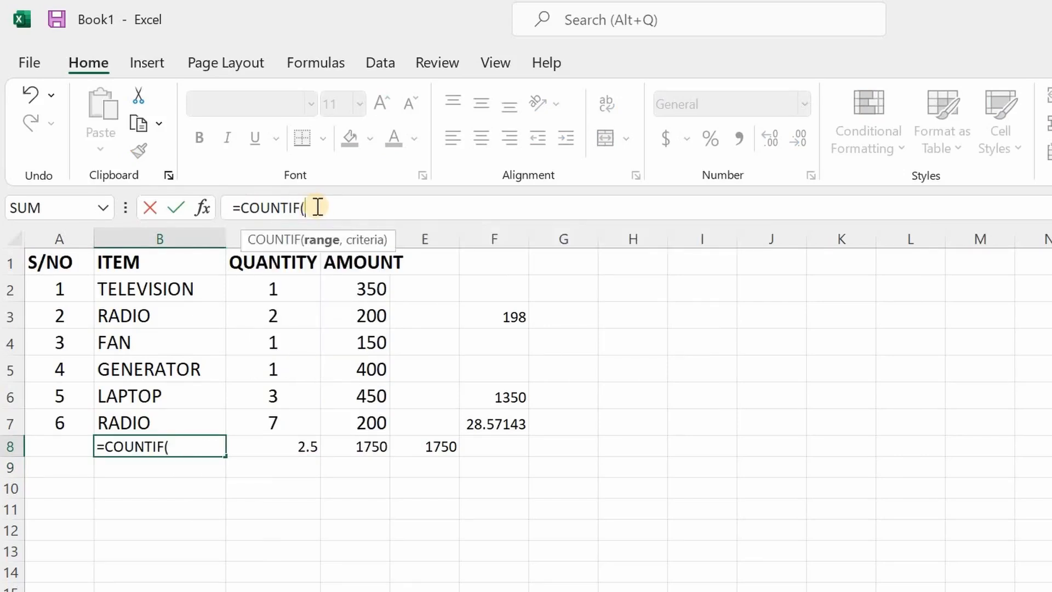
text(R)
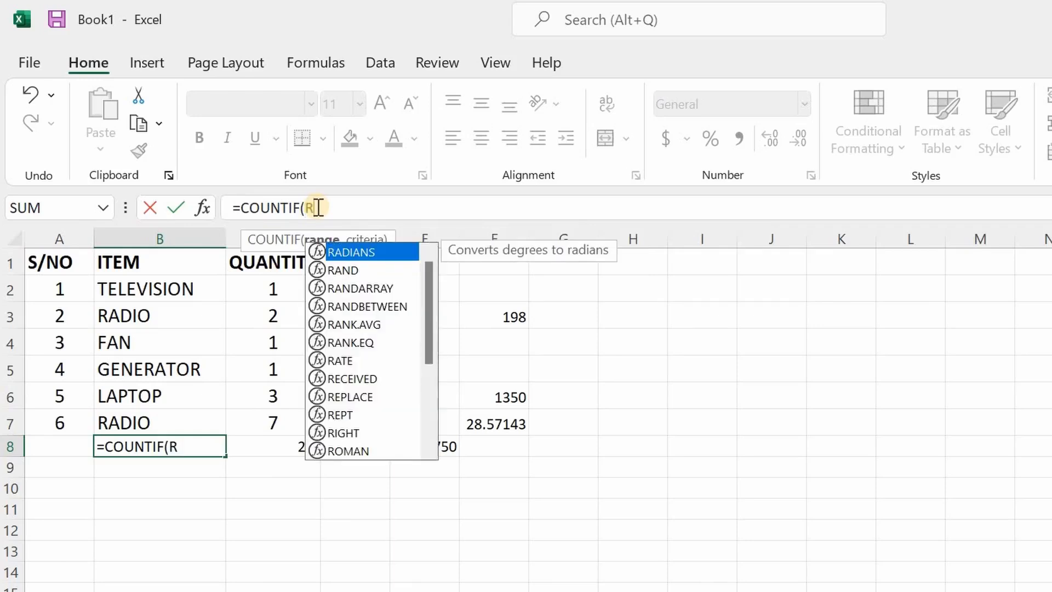
text(ADIO)
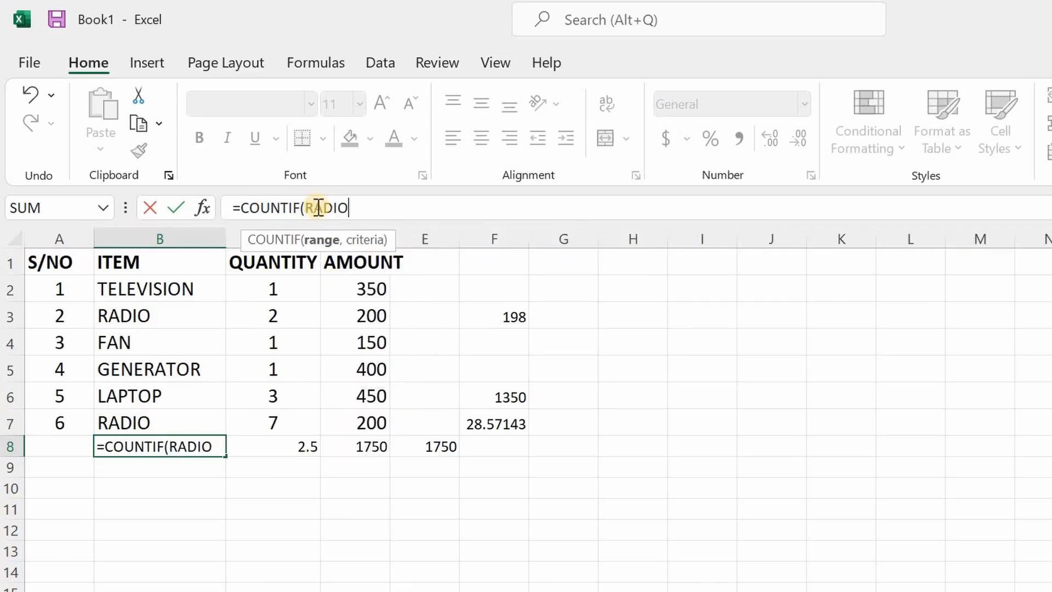
text())
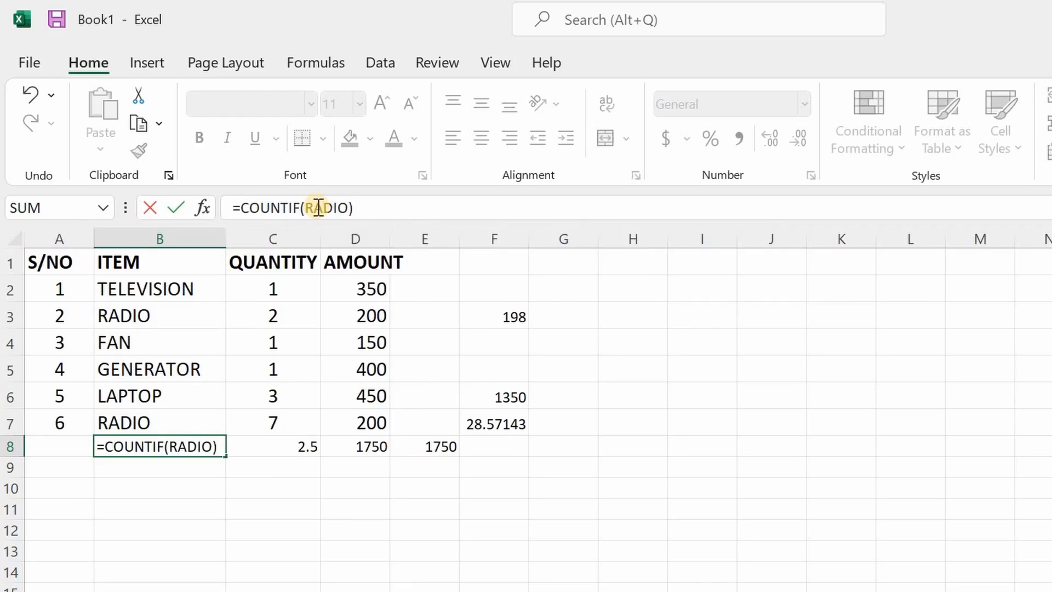
key(BackSpace)
key(BackSpace)
key(BackSpace)
key(BackSpace)
key(BackSpace)
key(BackSpace)
key(BackSpace)
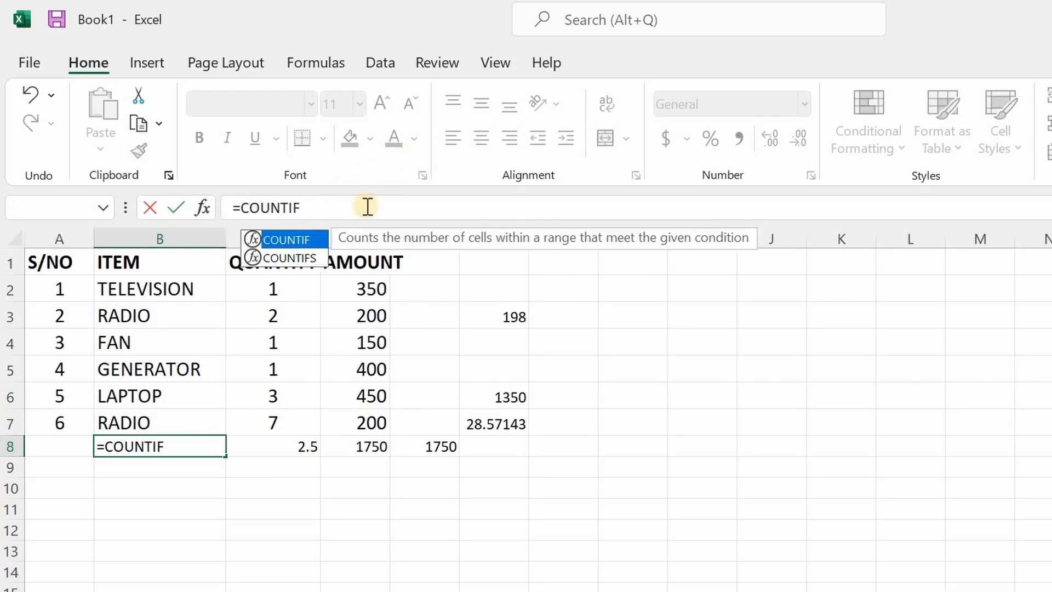
Complete the formula in B8 as =COUNTIF(B2:B7,"RADIO") to count the RADIO entries in the ITEM list, and check it.
text(()
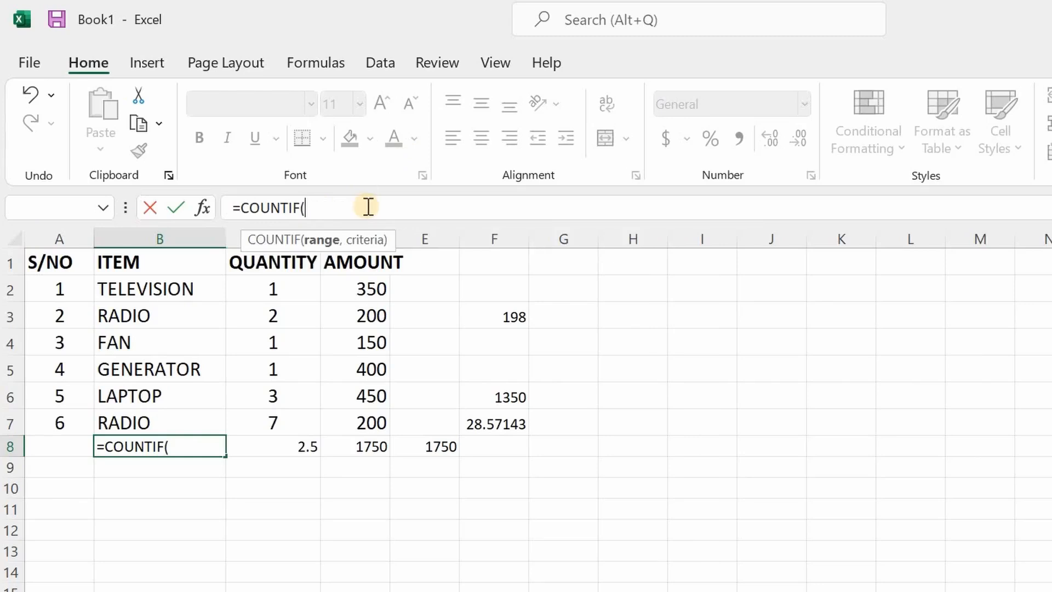
text(B)
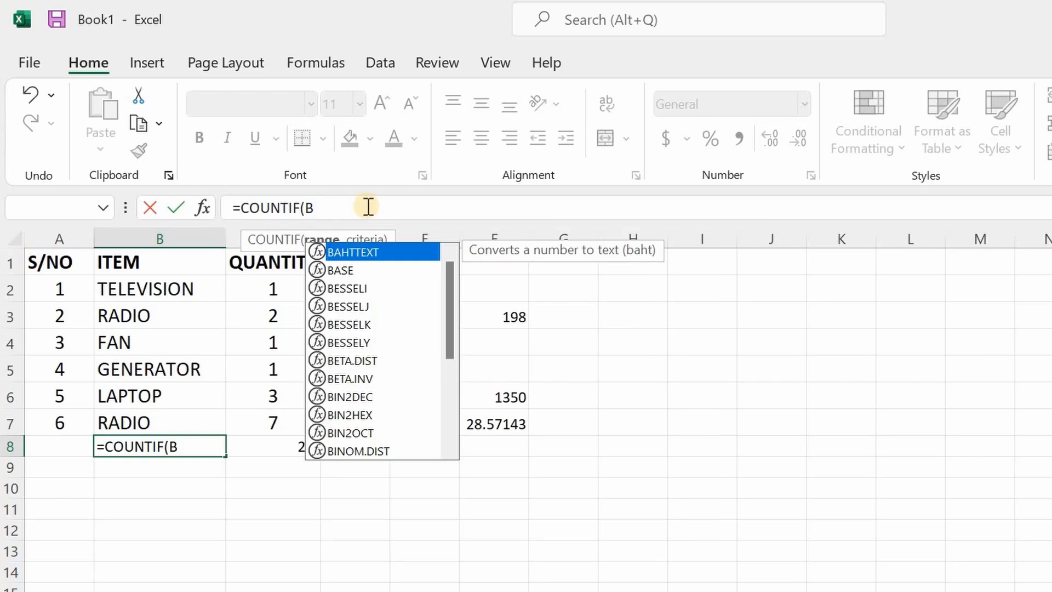
text(3)
key(BackSpace)
text(2:)
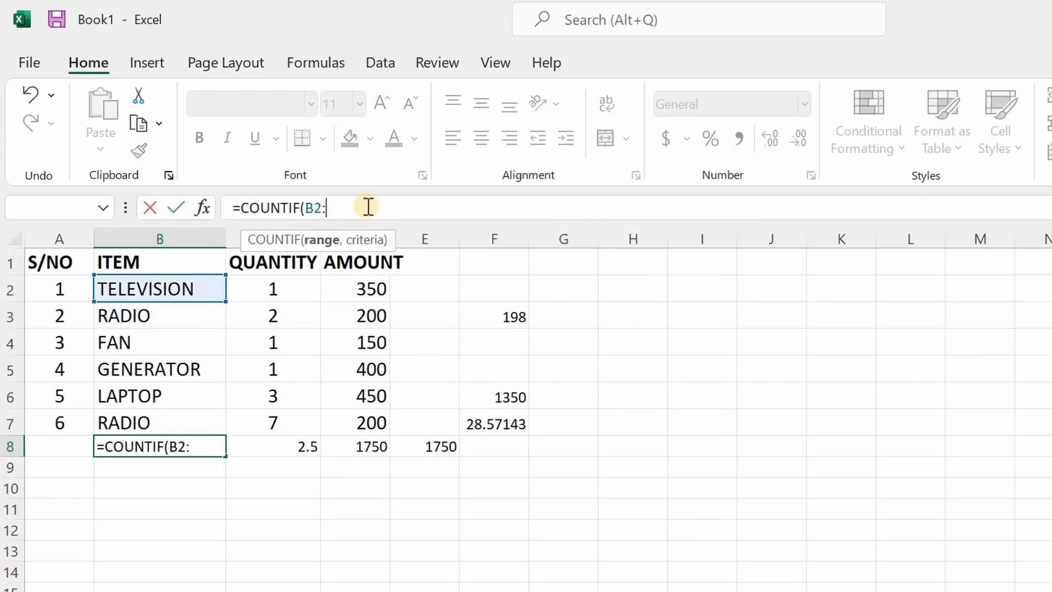
text(B)
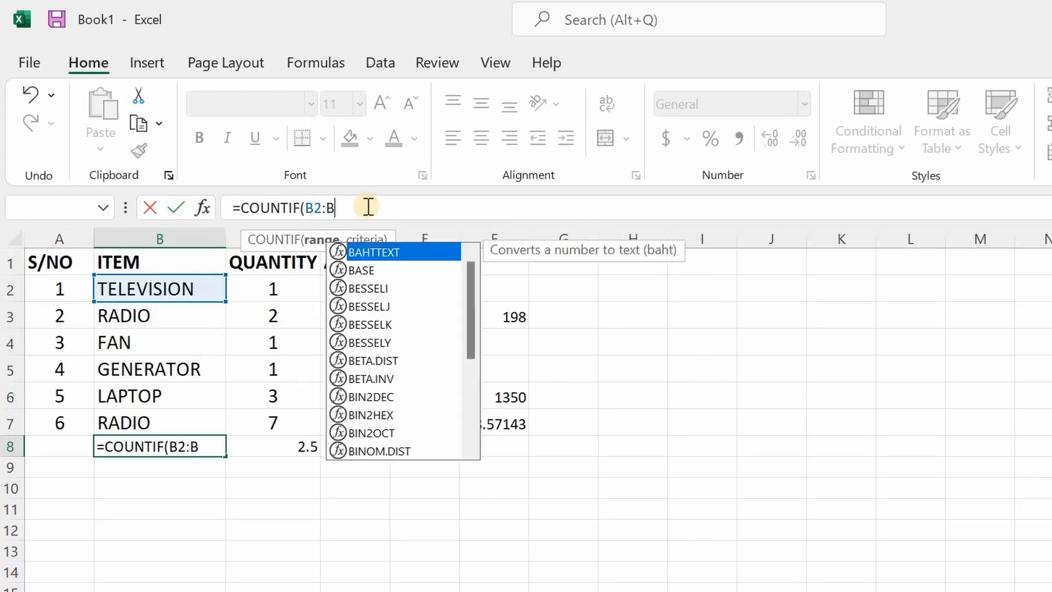
text(7,)
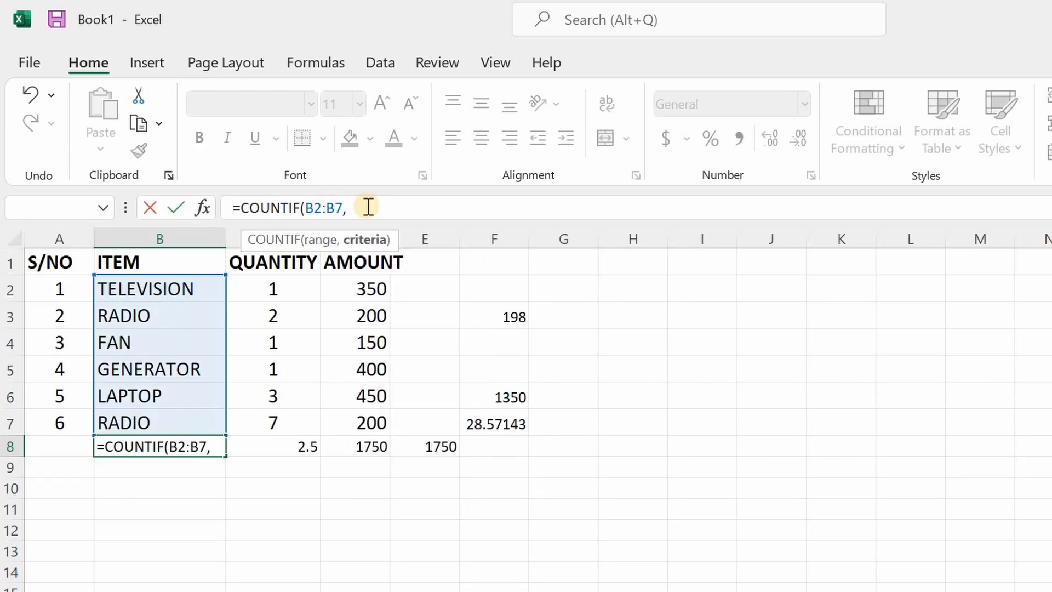
text("RADIO)
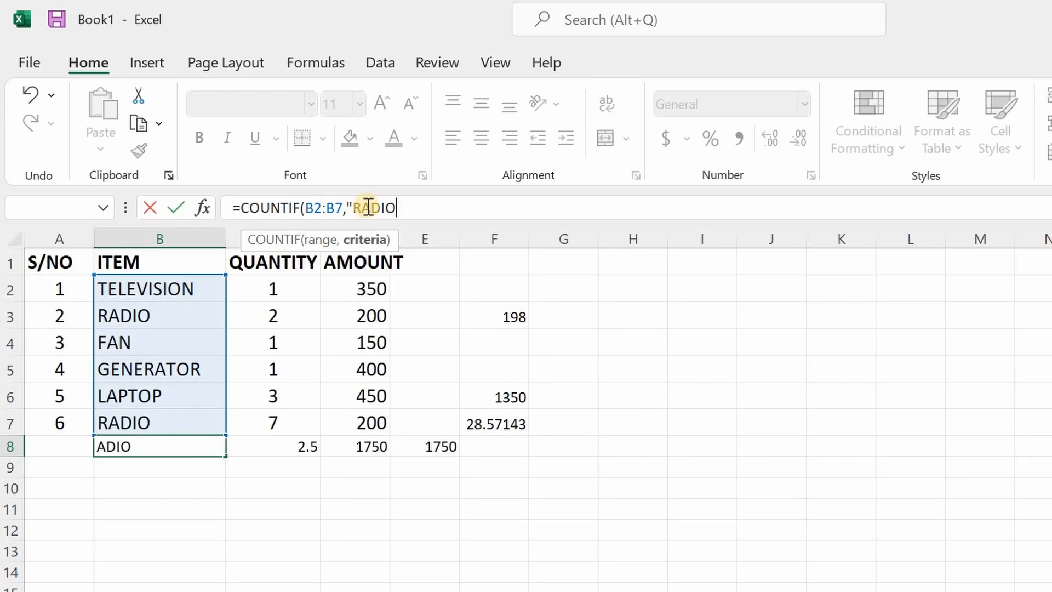
text("))
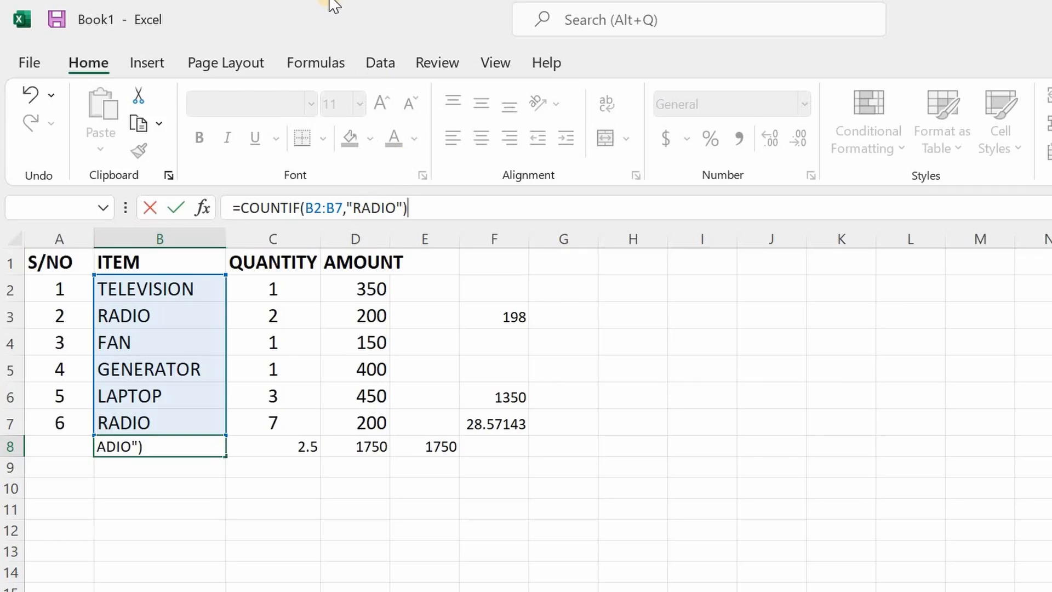
key(Return)
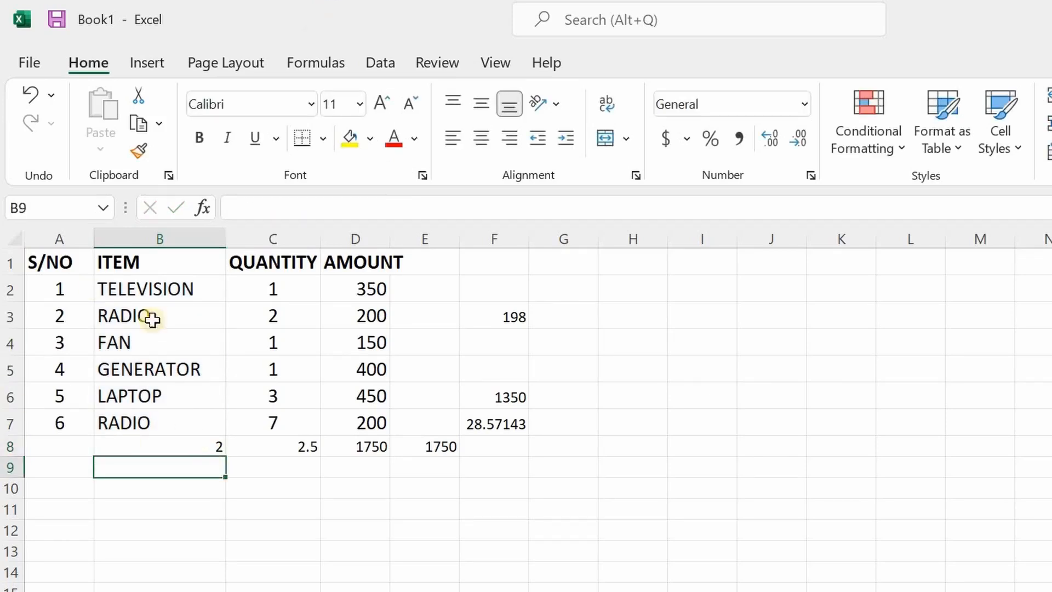
click(186, 441)
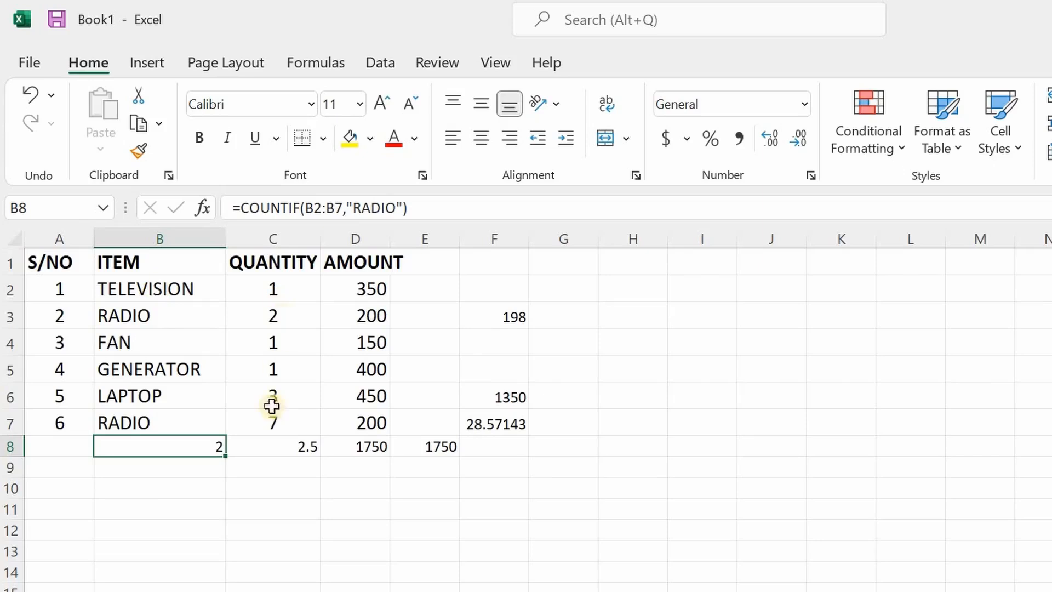
Open the Insert Function dialog for cell C10, look over the recently used functions and list the functions of all categories.
click(286, 493)
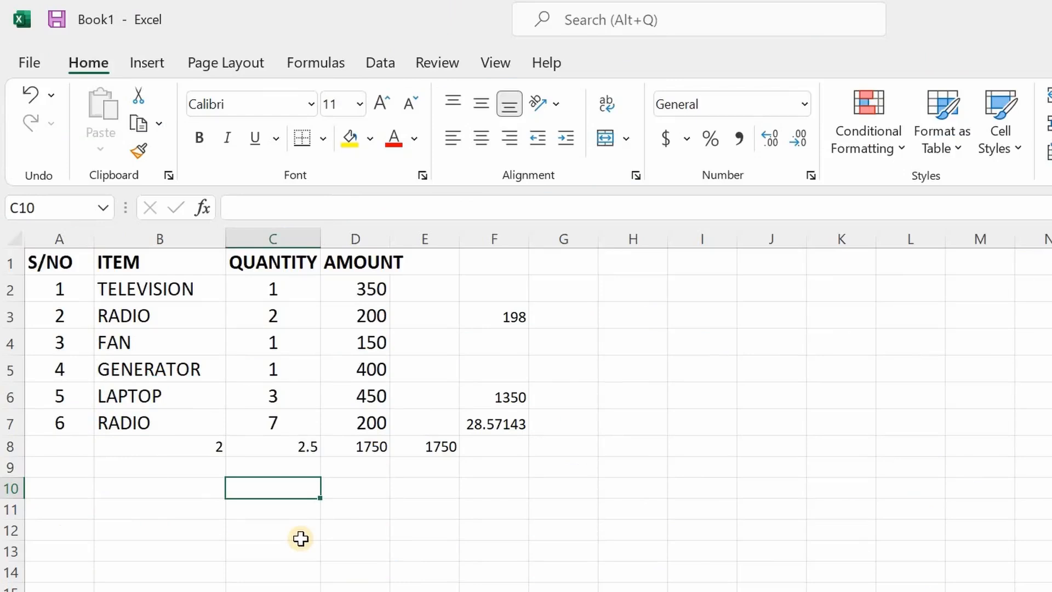
click(316, 62)
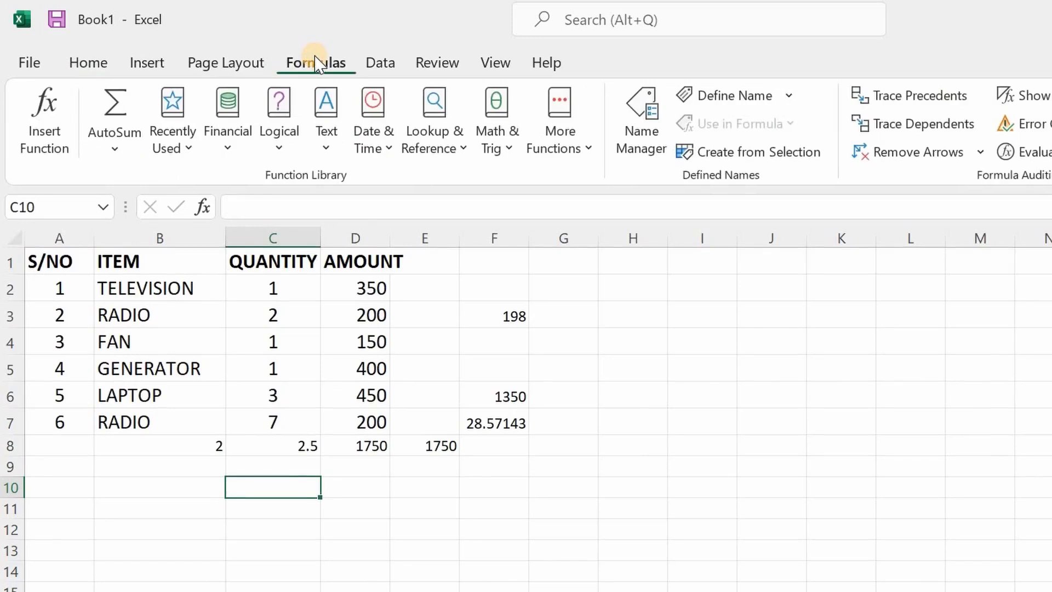
click(46, 144)
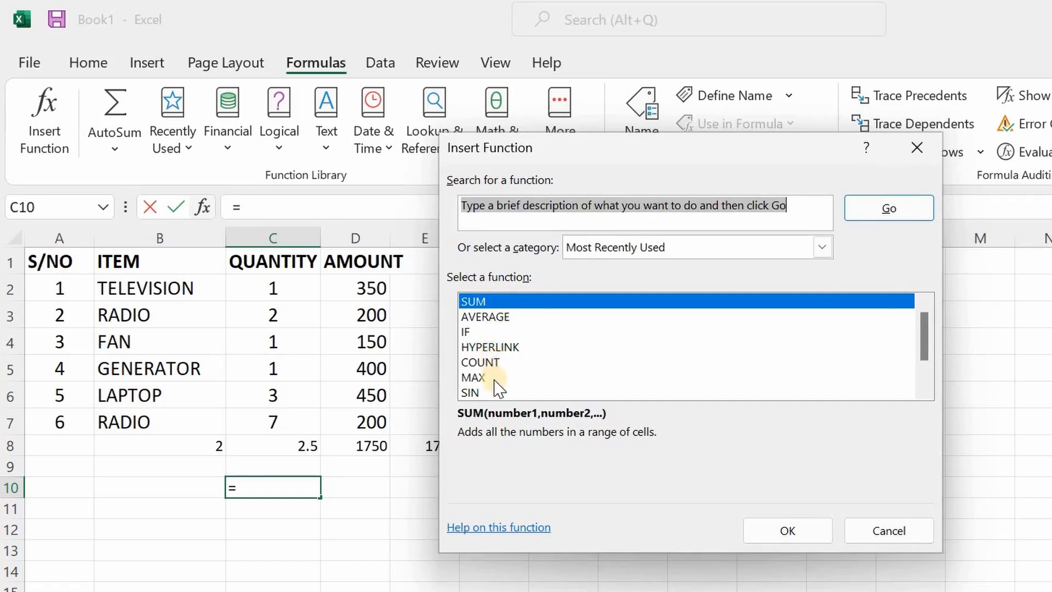
scroll(495, 386, down, 1)
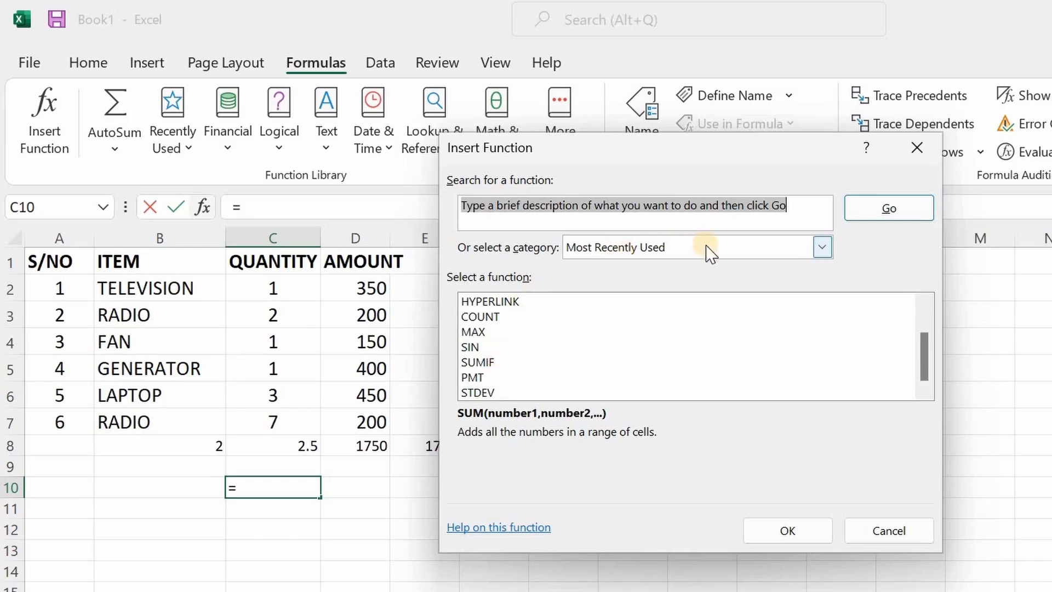
click(821, 247)
click(823, 247)
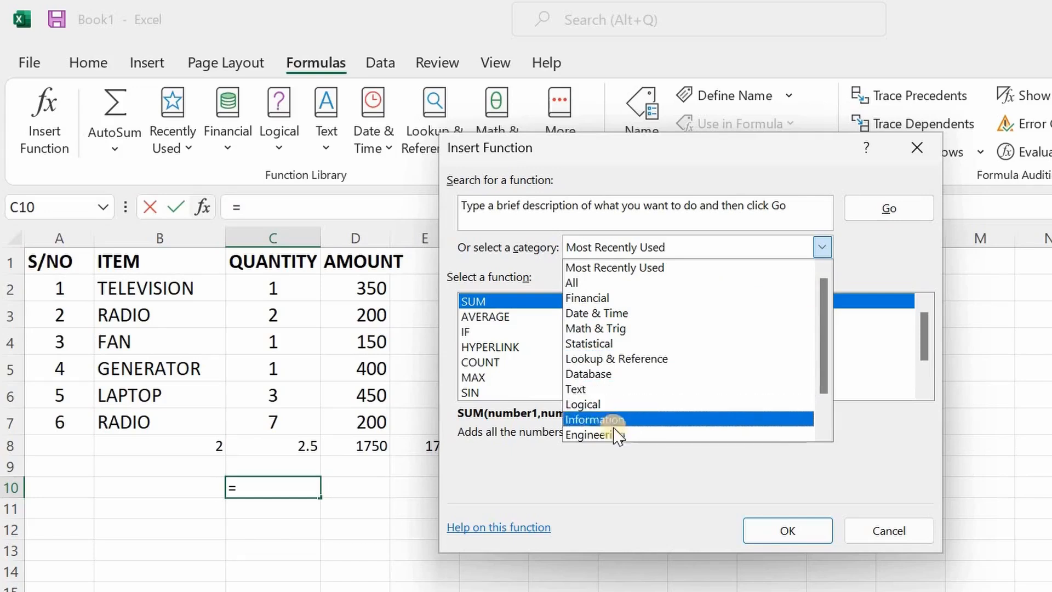
click(642, 284)
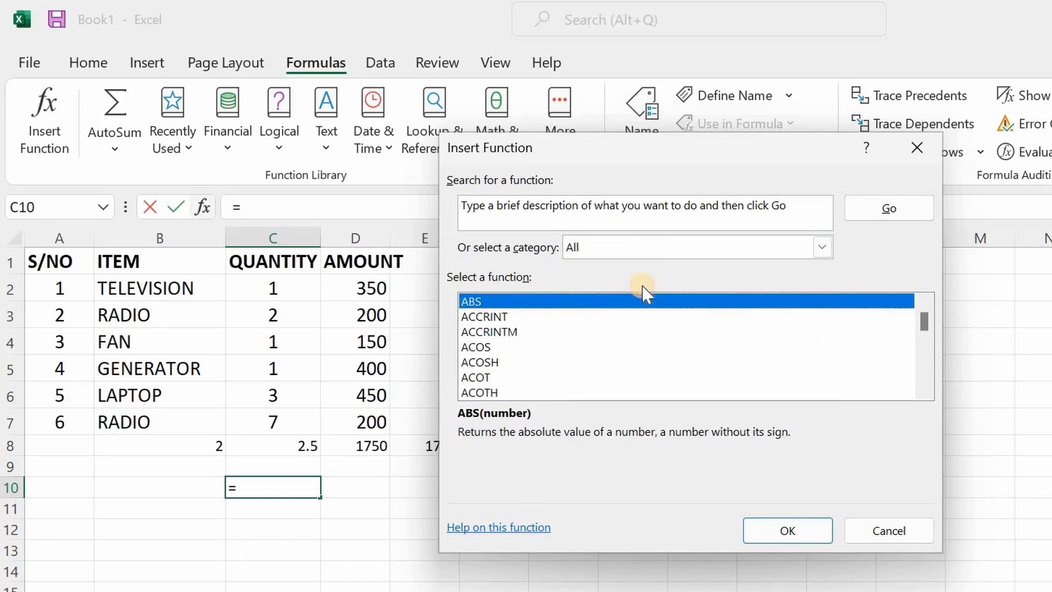
Read the descriptions of the CHISQ.INV.RT, CHISQ.DIST.RT and CHITEST functions, and close the dialog without inserting one.
scroll(608, 340, down, 8)
scroll(612, 341, down, 12)
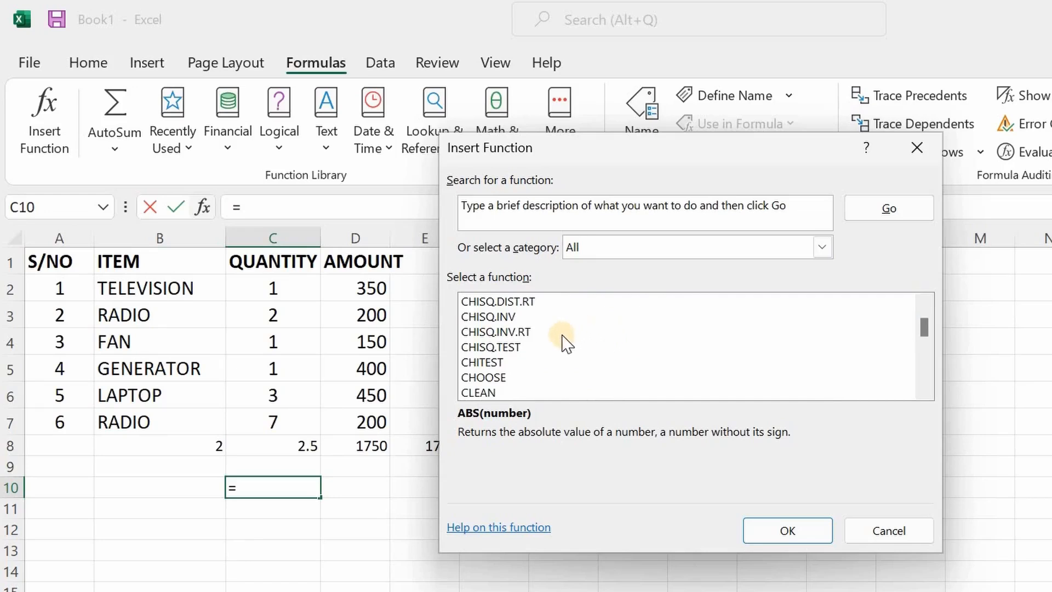
click(521, 332)
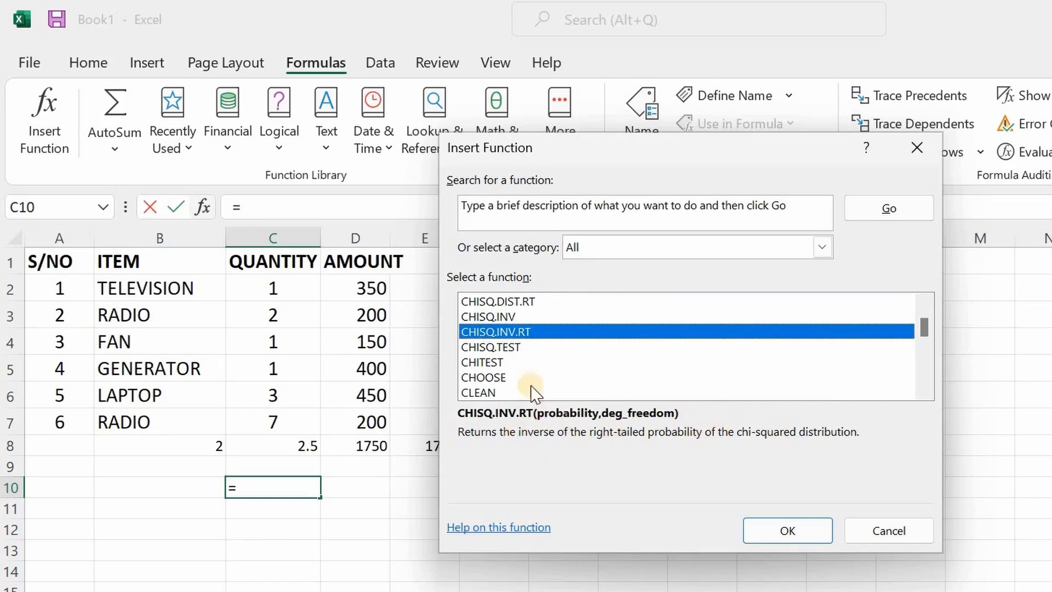
scroll(527, 359, up, 2)
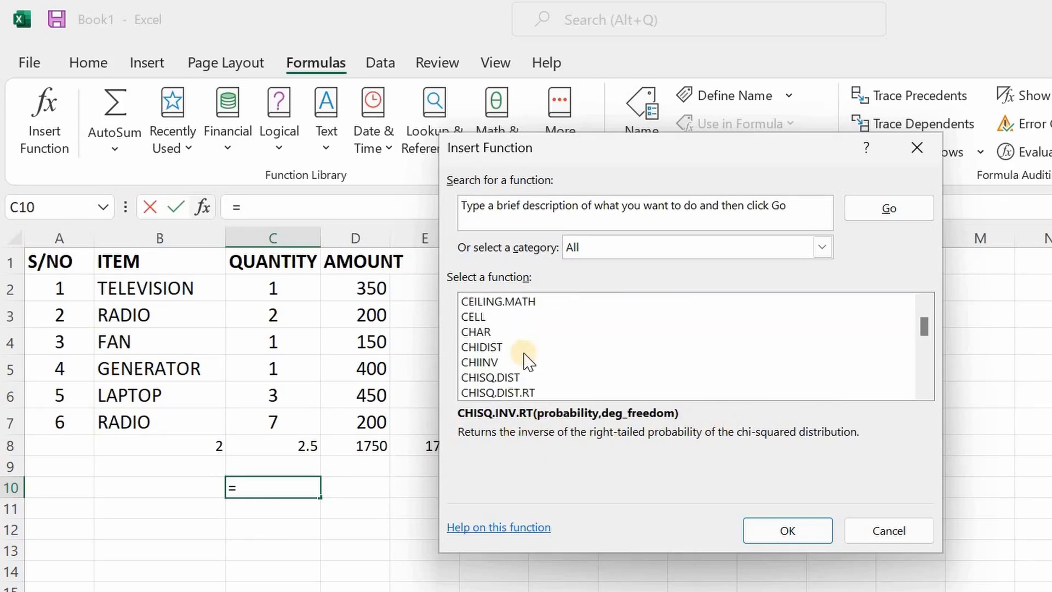
scroll(527, 360, down, 2)
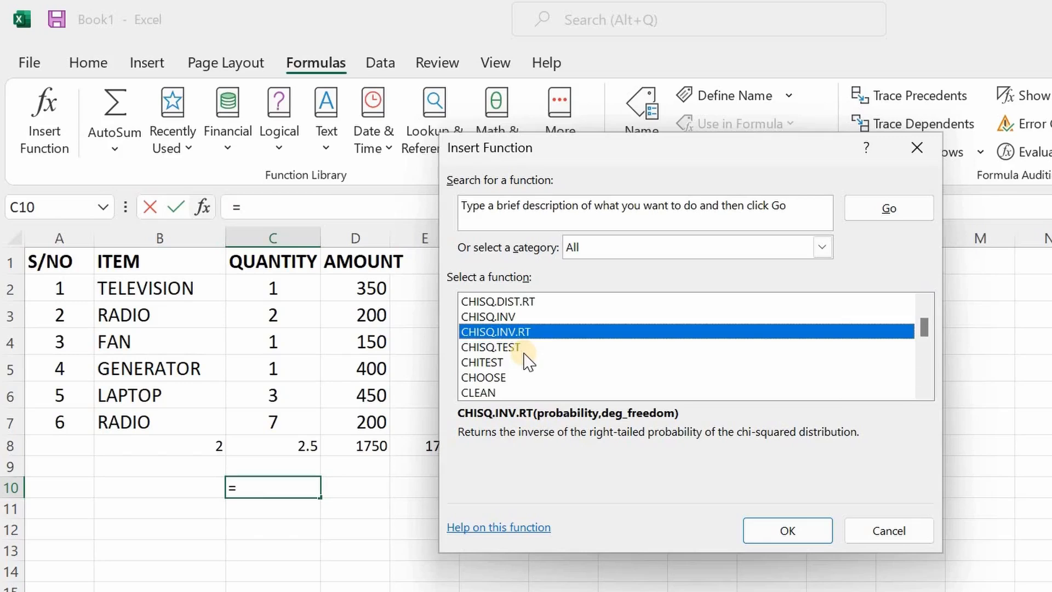
click(513, 302)
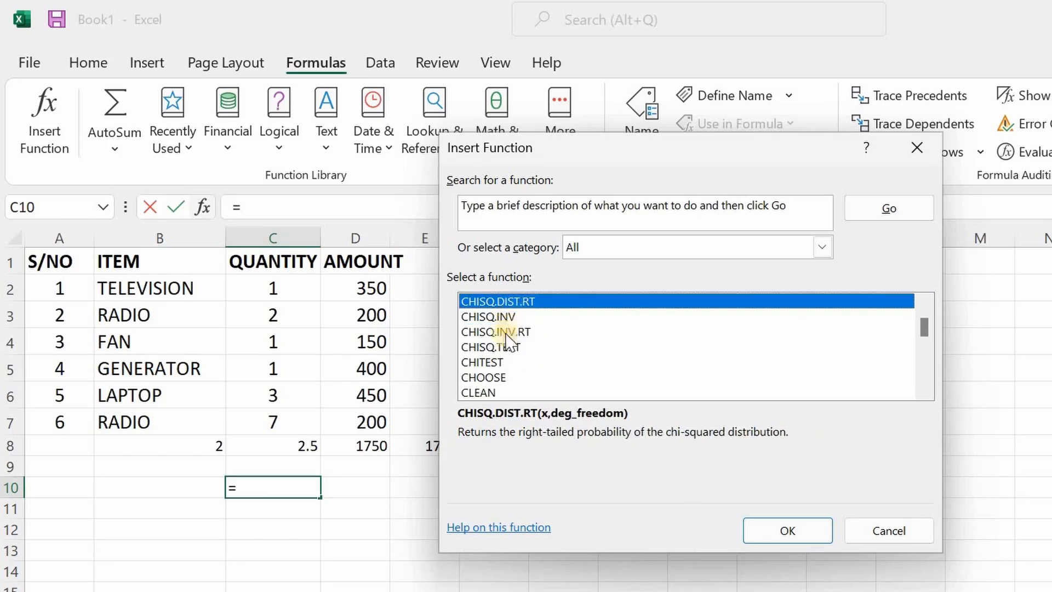
click(478, 362)
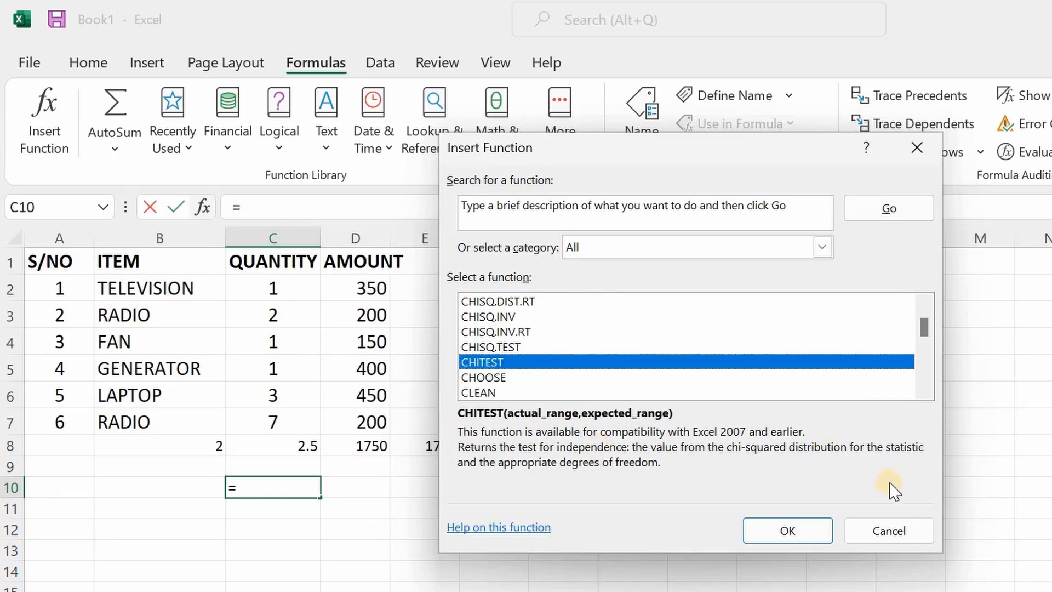
click(884, 534)
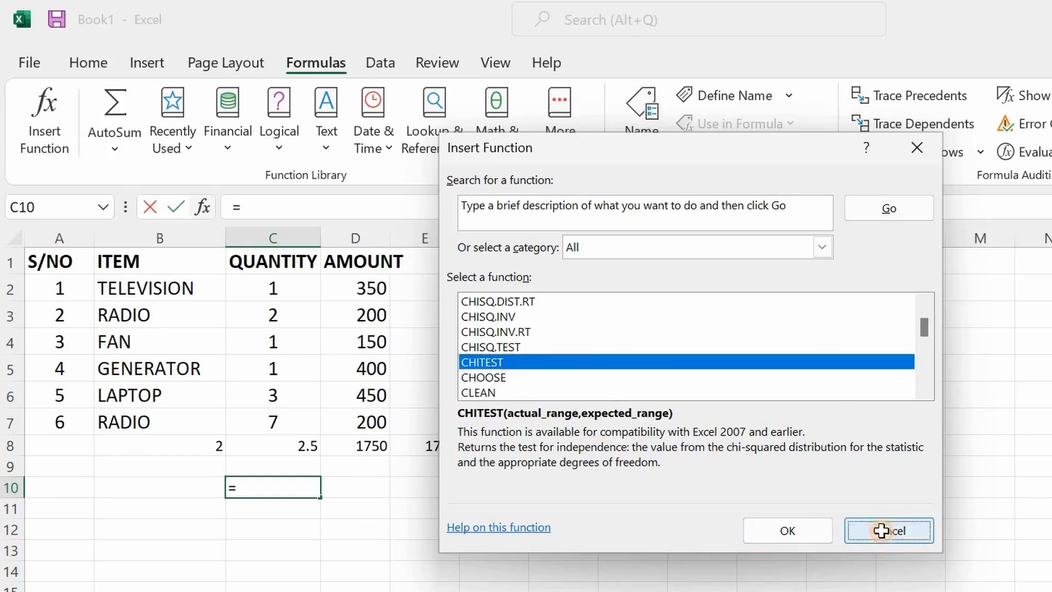